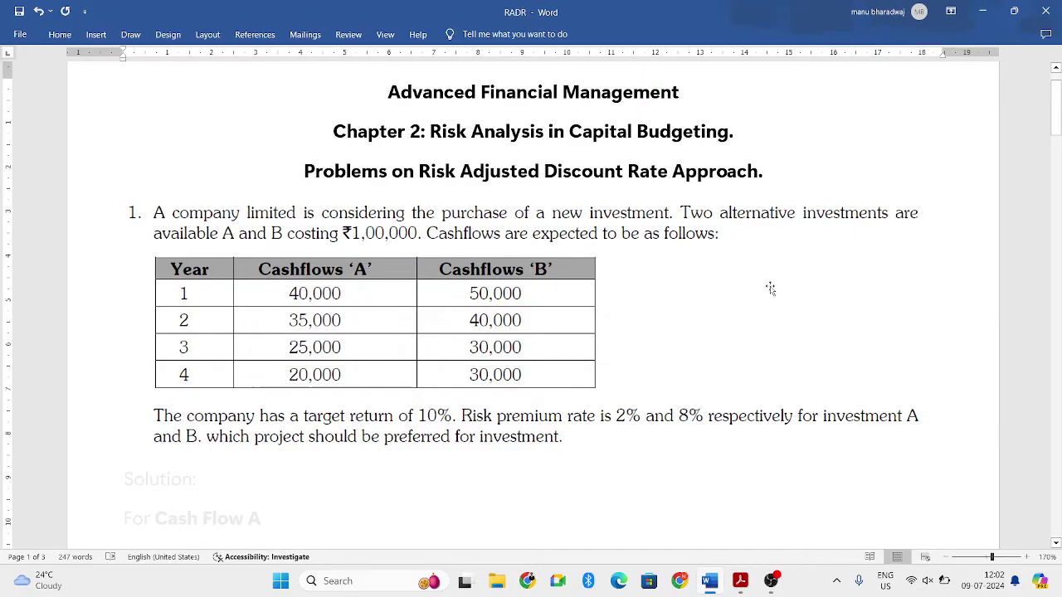
- Turn the faded Solution:, For Cash Flow A and Step 1 heading lines black
scroll(489, 203, down, 3)
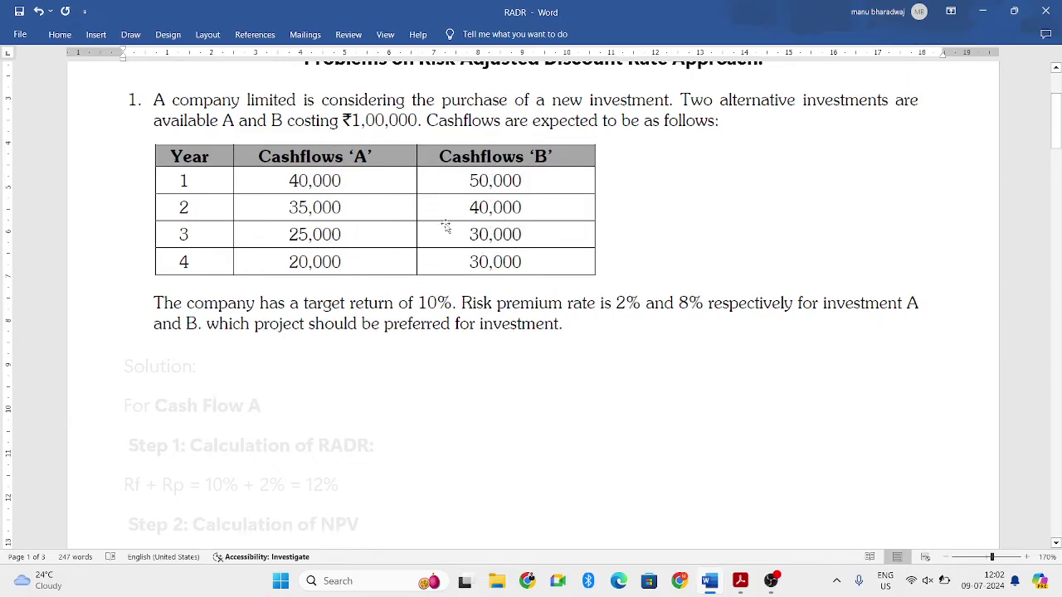
scroll(455, 157, down, 1)
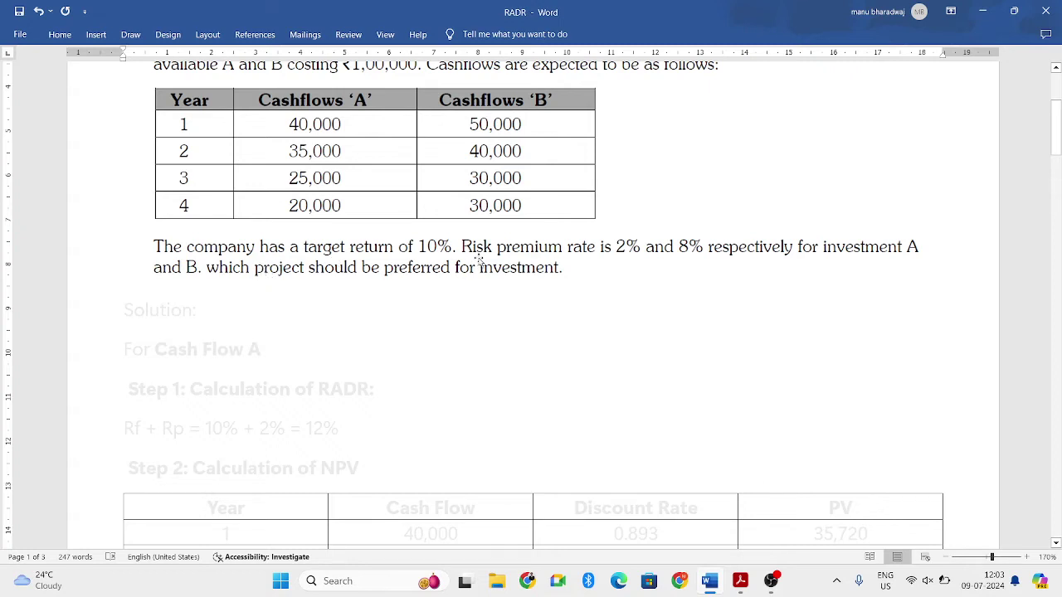
scroll(480, 260, down, 3)
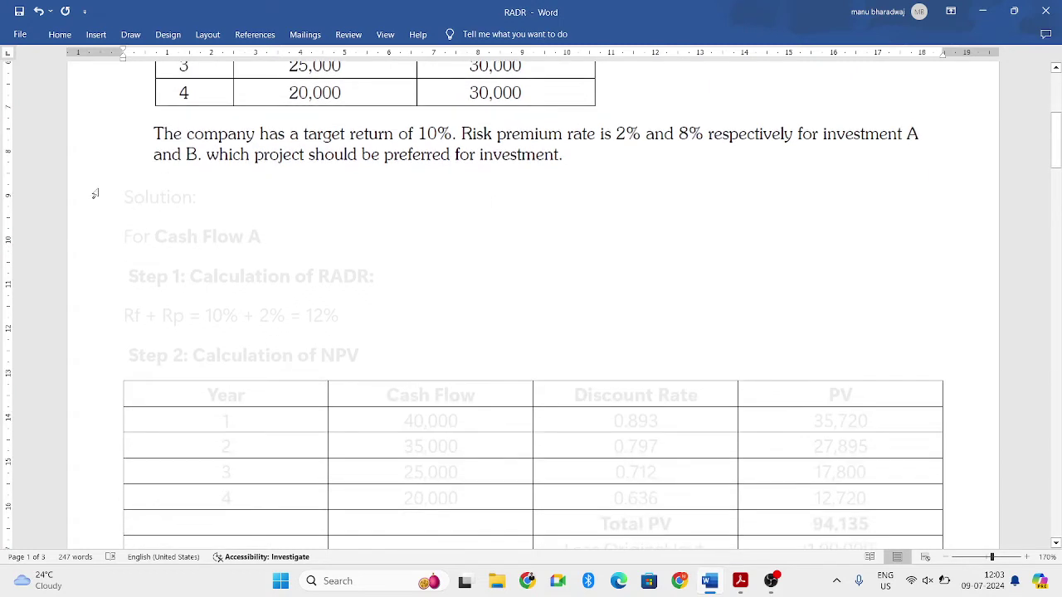
click(95, 194)
click(407, 165)
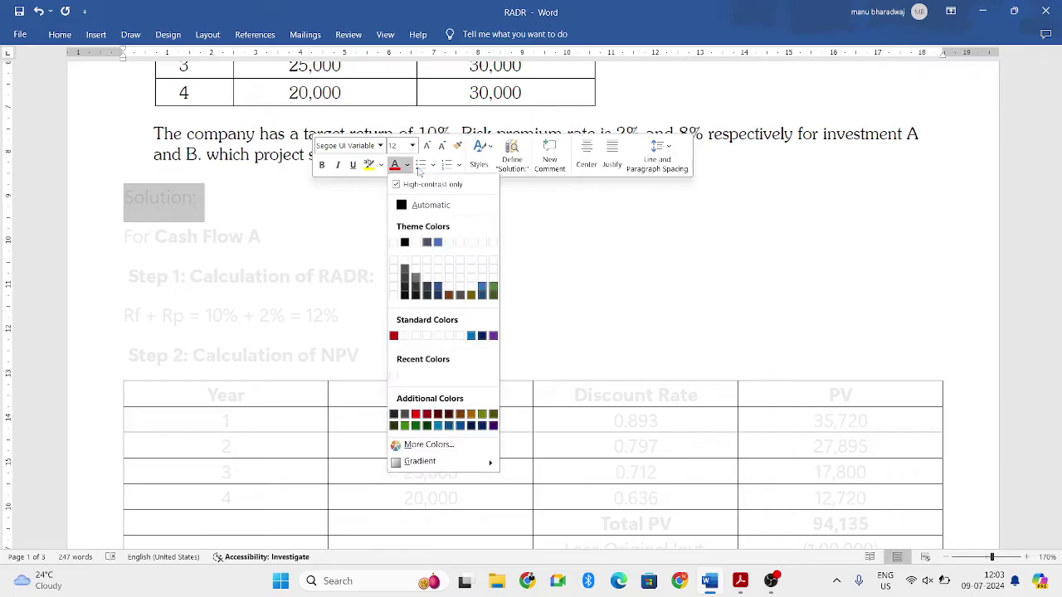
click(430, 205)
drag(124, 237, 287, 229)
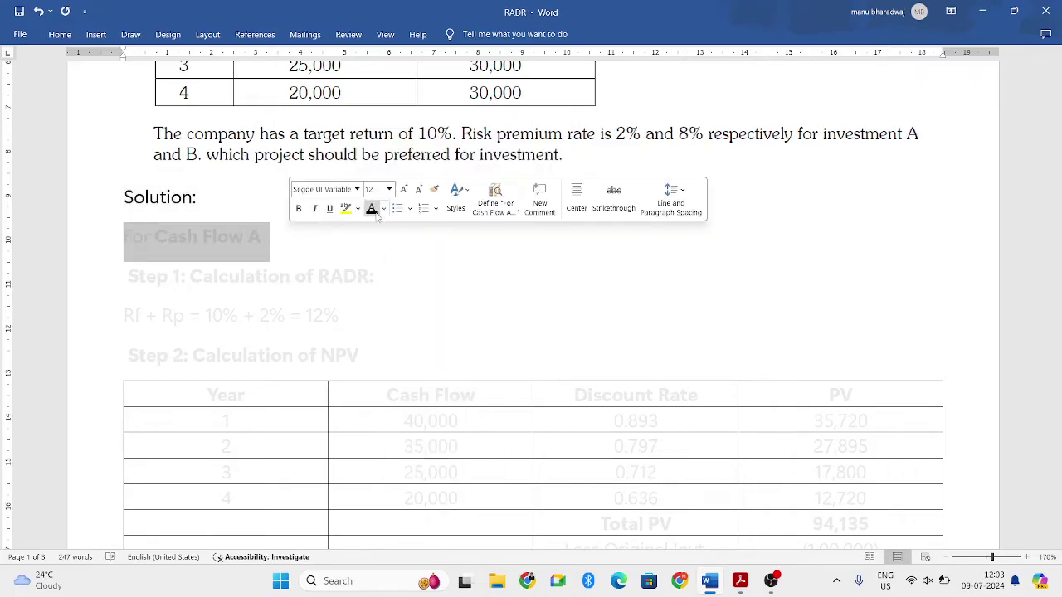
click(371, 208)
scroll(373, 249, down, 2)
drag(171, 238, 469, 207)
click(497, 190)
click(419, 230)
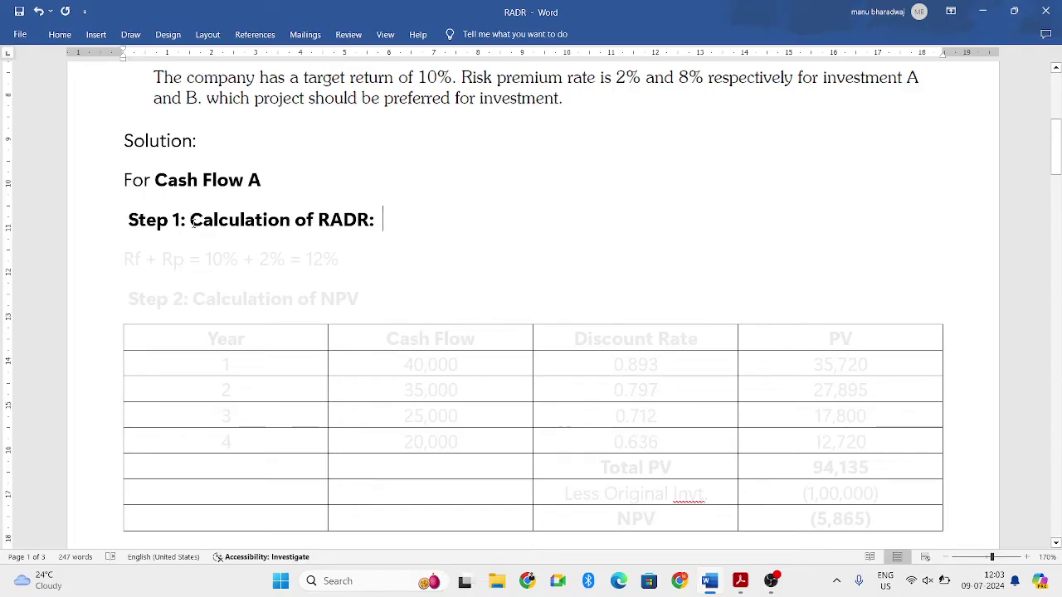
- Reveal the formula 'Rf + Rp = 10% + 2% = 12%' in black
drag(122, 257, 200, 260)
click(279, 240)
click(196, 274)
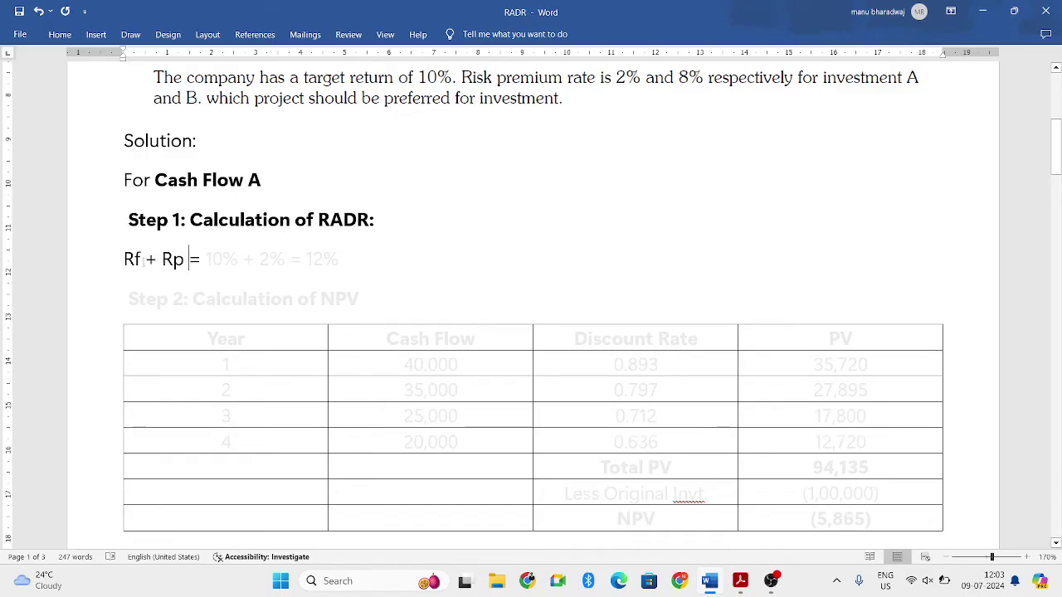
scroll(142, 262, up, 2)
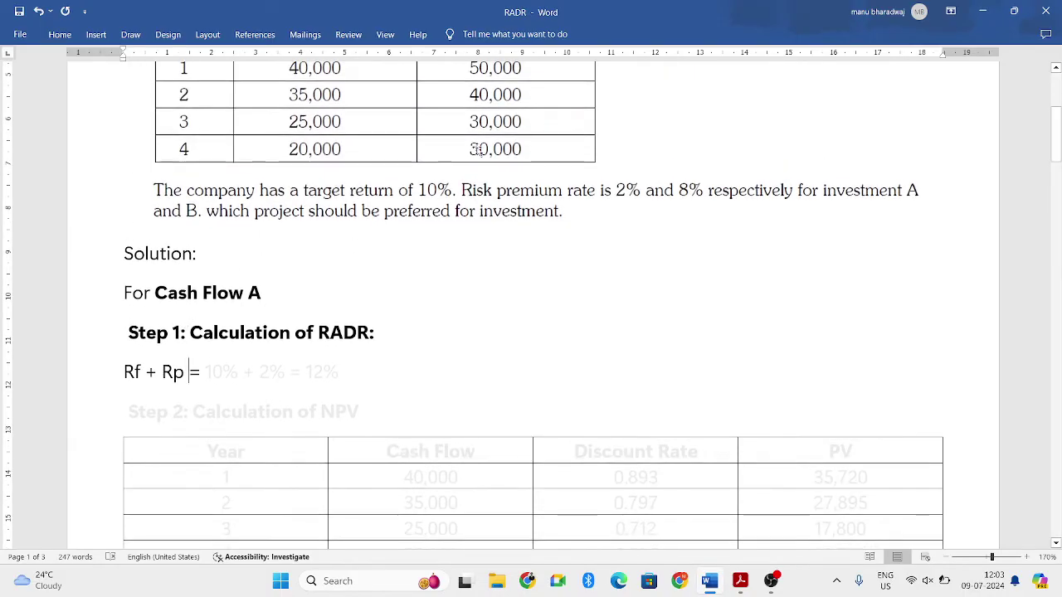
drag(216, 370, 347, 373)
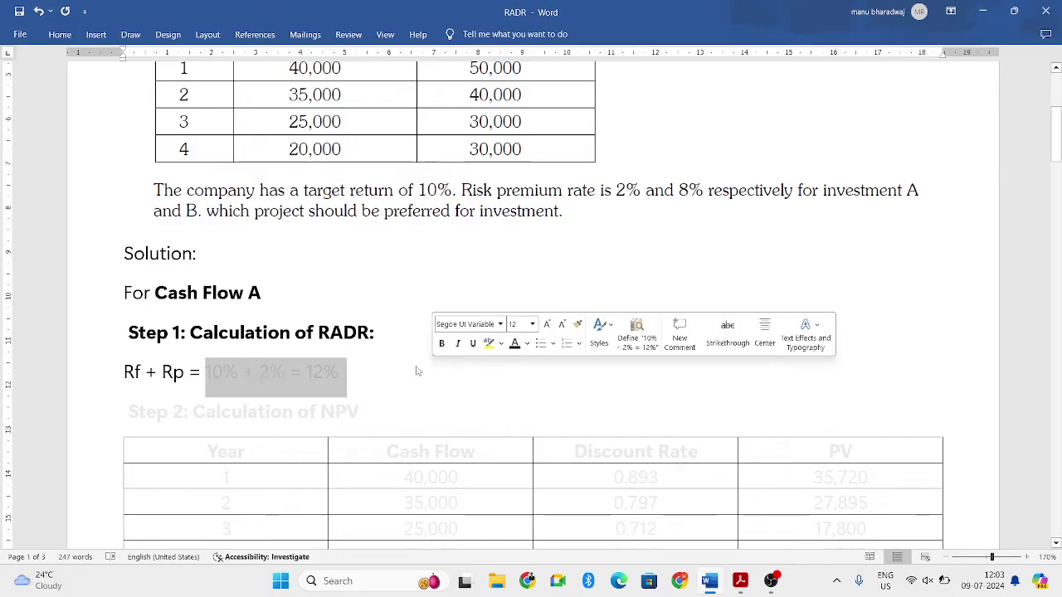
click(514, 343)
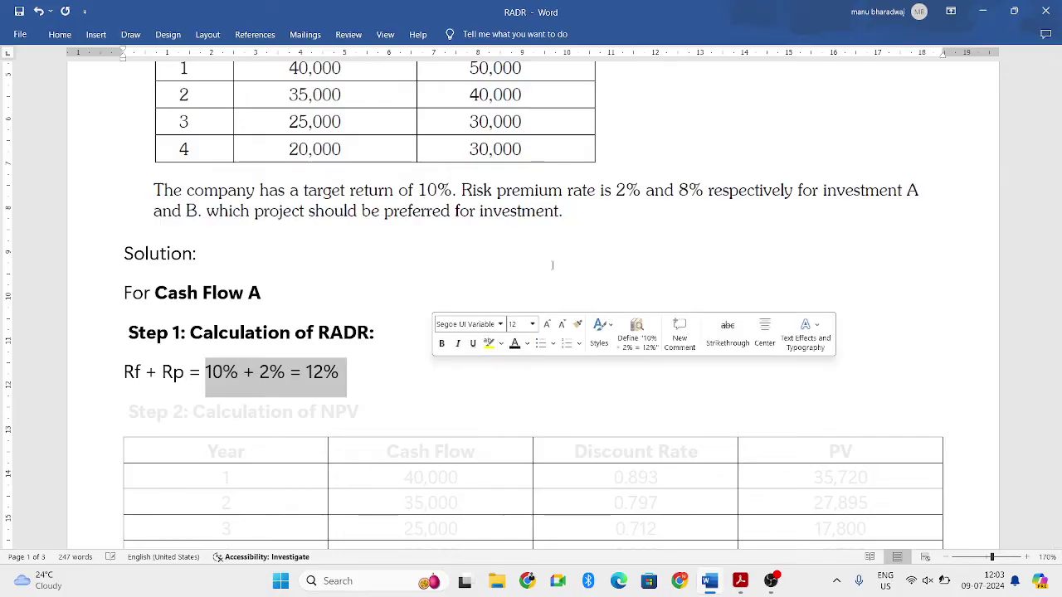
click(624, 193)
- Make the 12% RADR result bold
scroll(358, 302, down, 3)
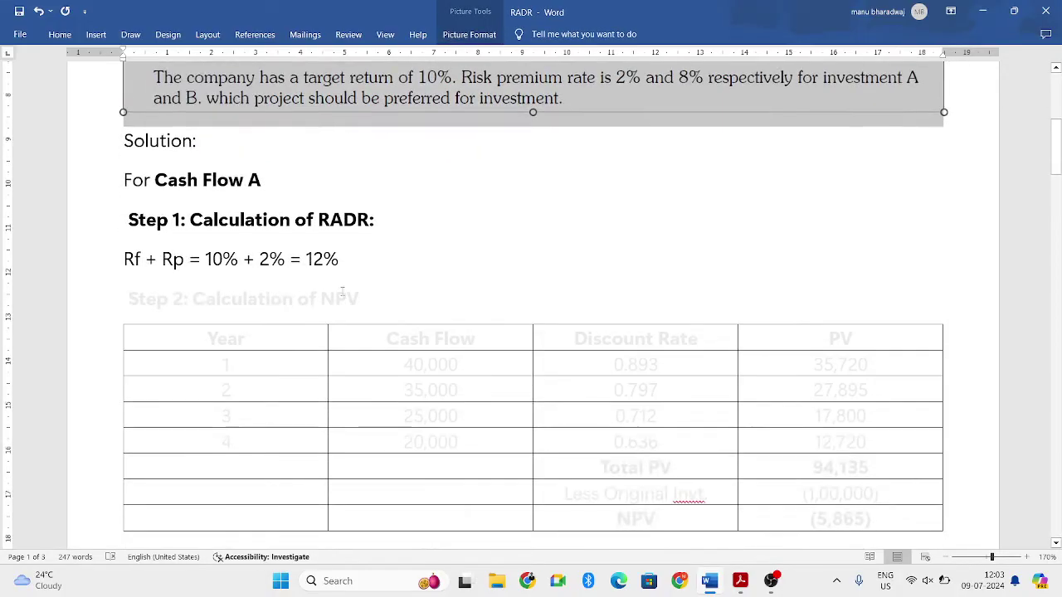
click(337, 259)
scroll(317, 215, down, 1)
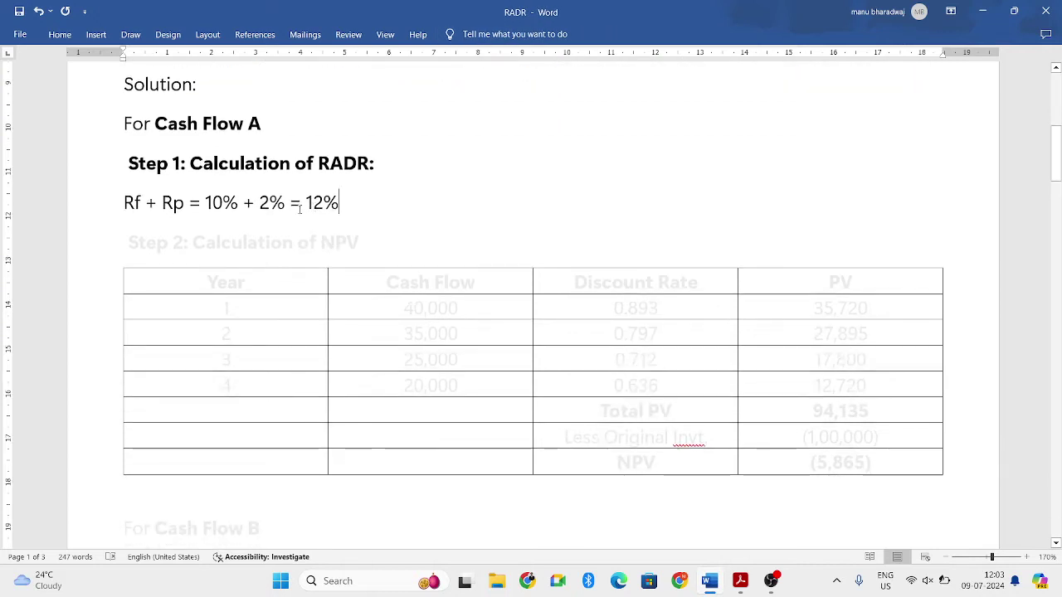
key(Left)
key(Left)
key(Left)
drag(340, 202, 306, 202)
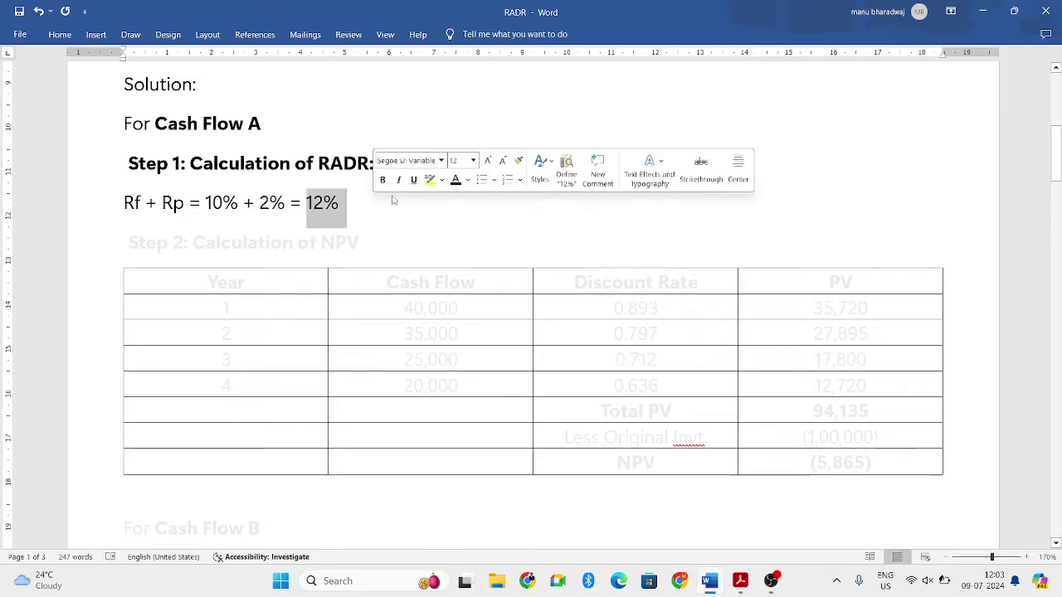
click(383, 180)
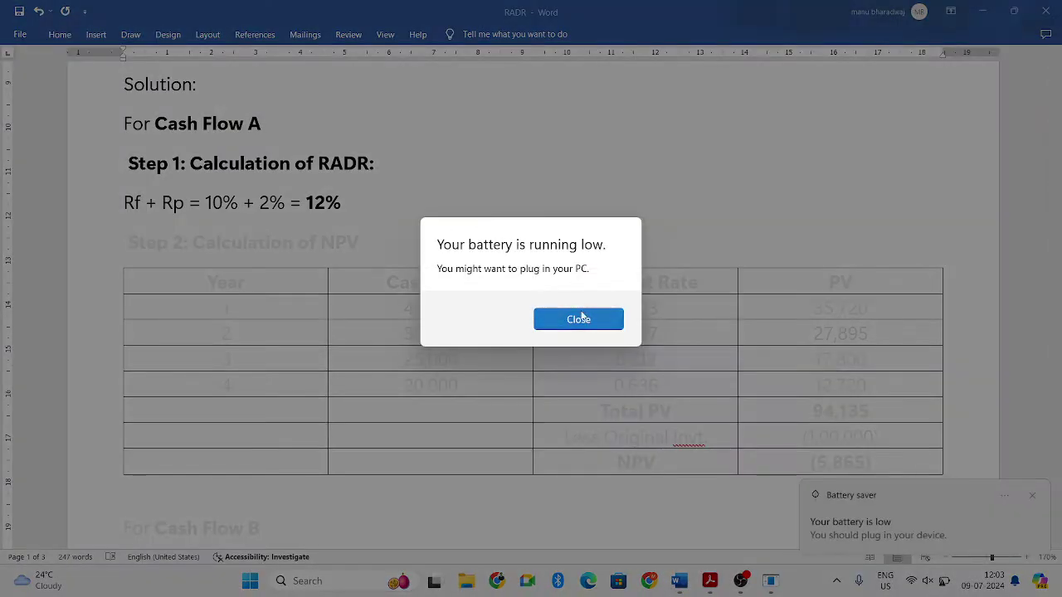
- Dismiss the low battery warning and turn the Step 2 heading and NPV table header row black
click(578, 317)
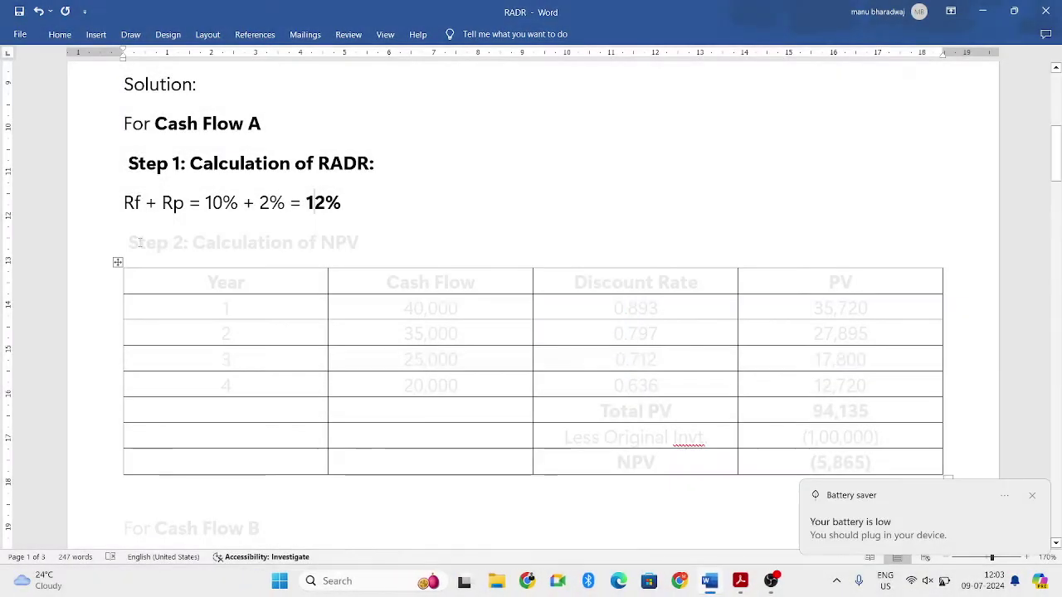
drag(128, 242, 429, 240)
click(512, 216)
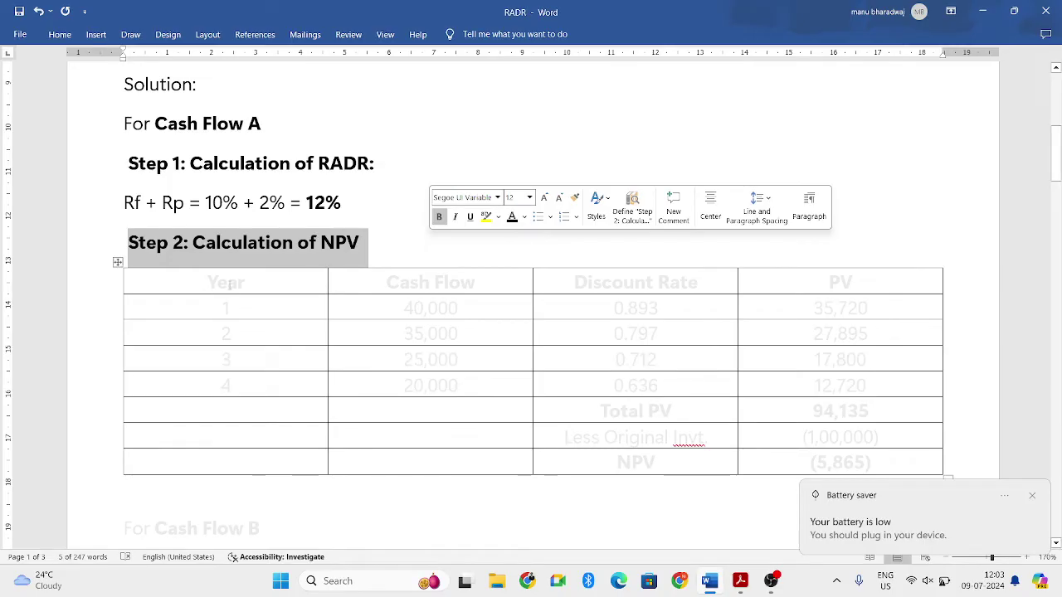
click(565, 262)
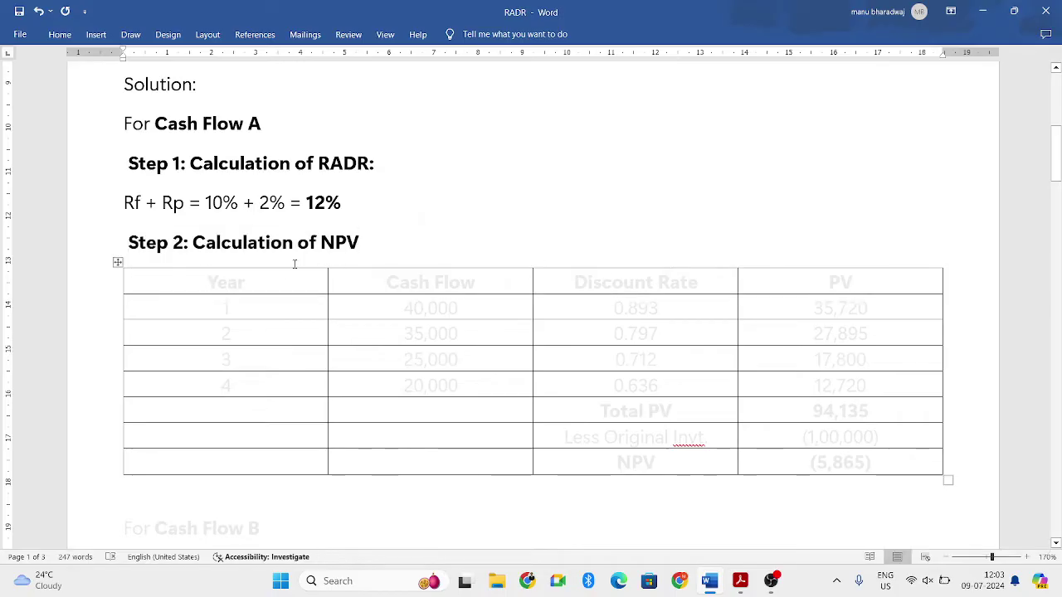
drag(292, 281, 830, 286)
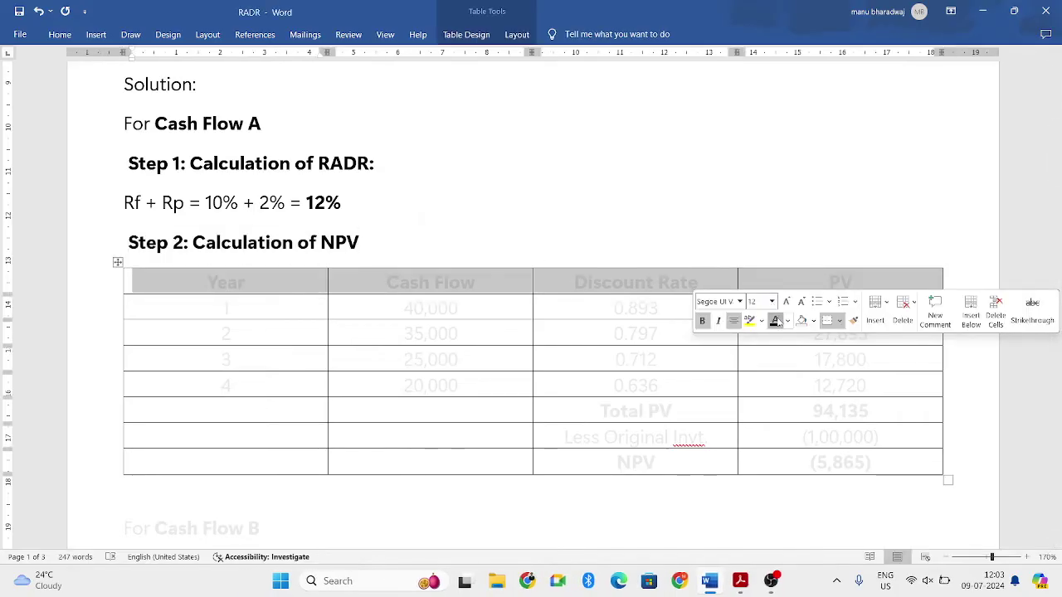
click(775, 322)
click(274, 292)
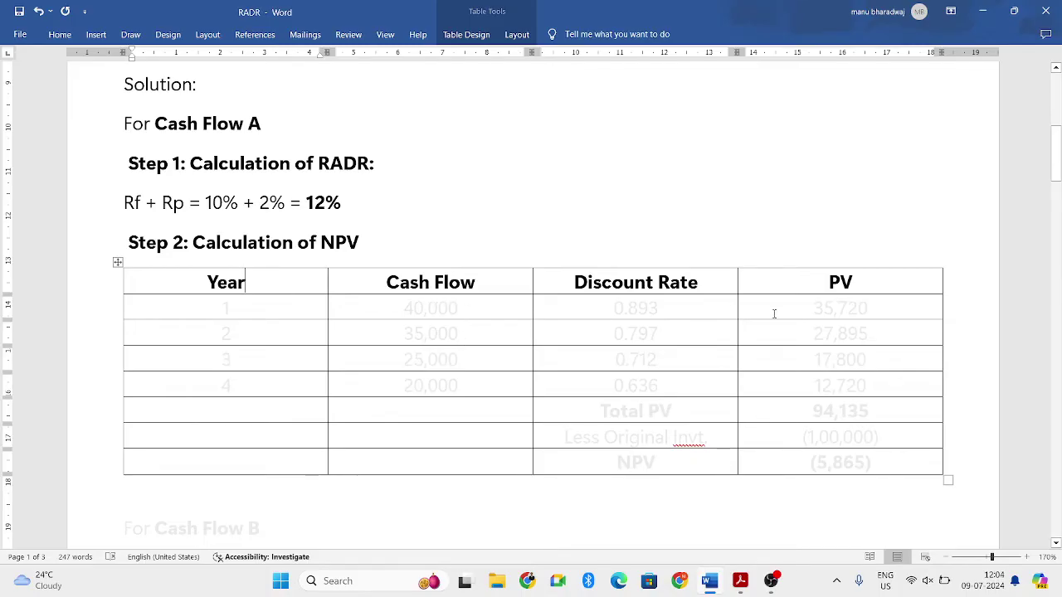
- Show years 1–4 and their cash flows 40,000–20,000 in dark text
scroll(562, 284, down, 1)
drag(315, 263, 303, 332)
click(365, 303)
click(388, 405)
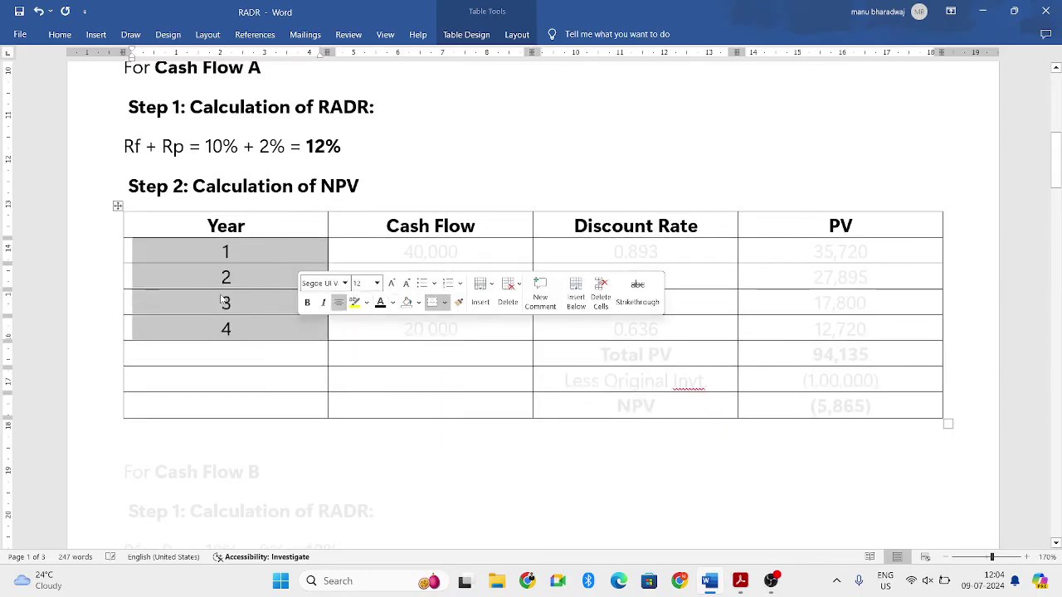
click(260, 296)
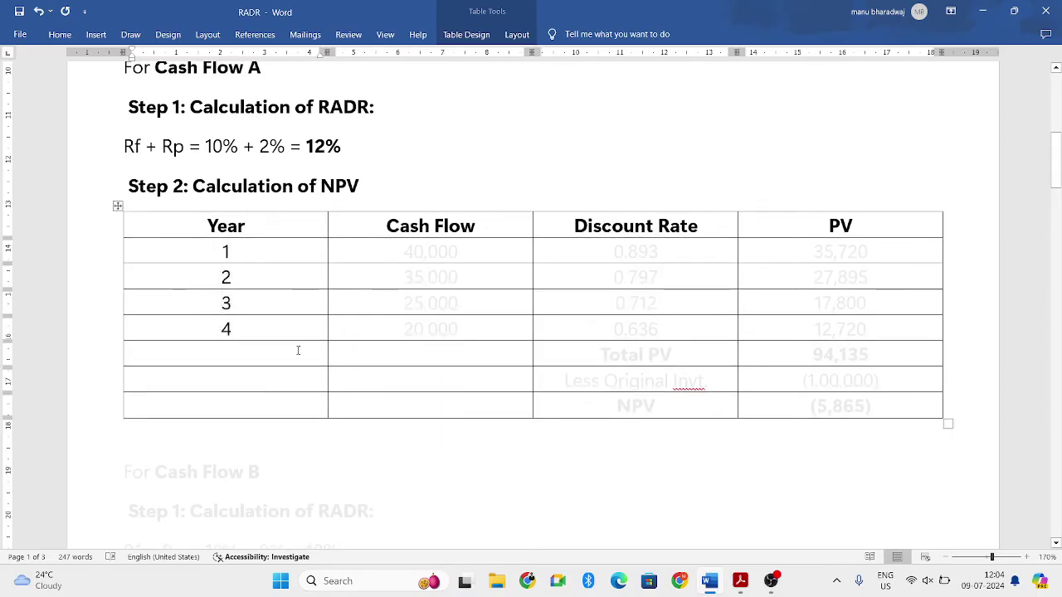
scroll(299, 347, up, 7)
scroll(306, 338, up, 1)
scroll(315, 331, down, 7)
drag(404, 314, 484, 374)
click(461, 309)
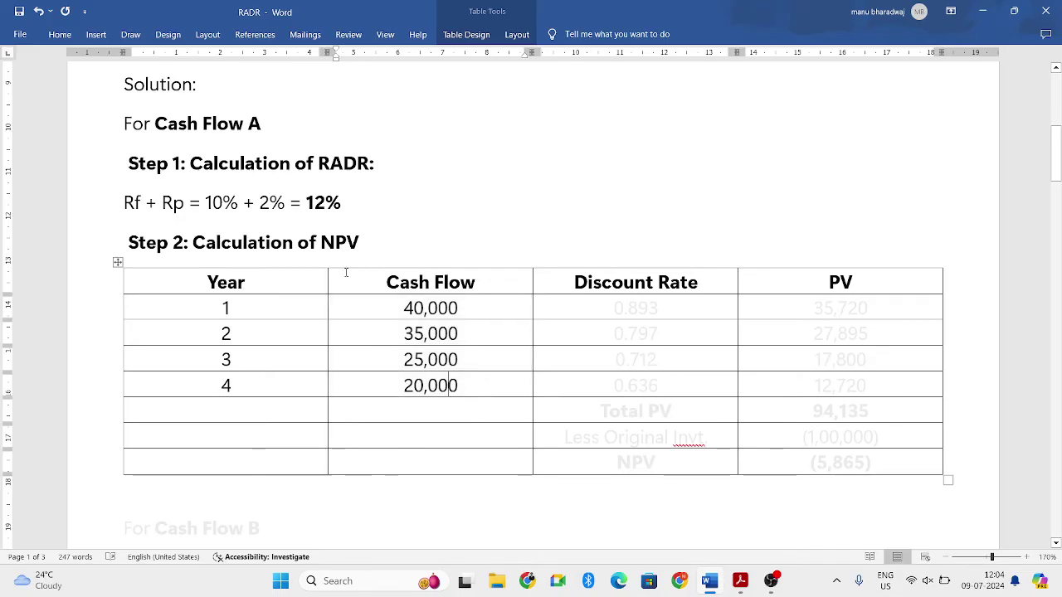
- Reveal the year 1–4 discount rates in Cash Flow A's table
double_click(323, 204)
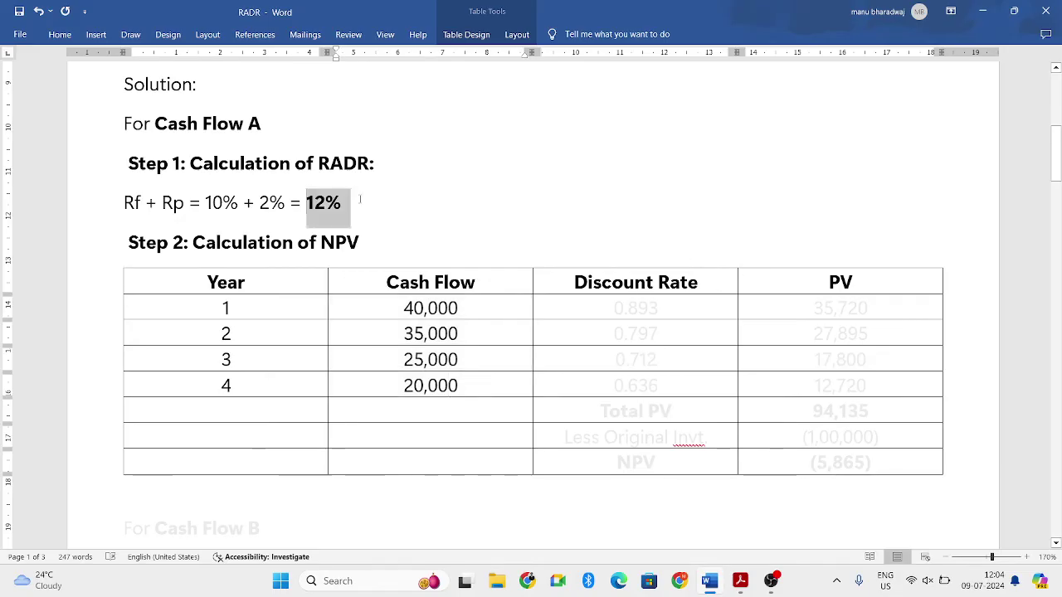
click(655, 373)
drag(655, 373, 606, 315)
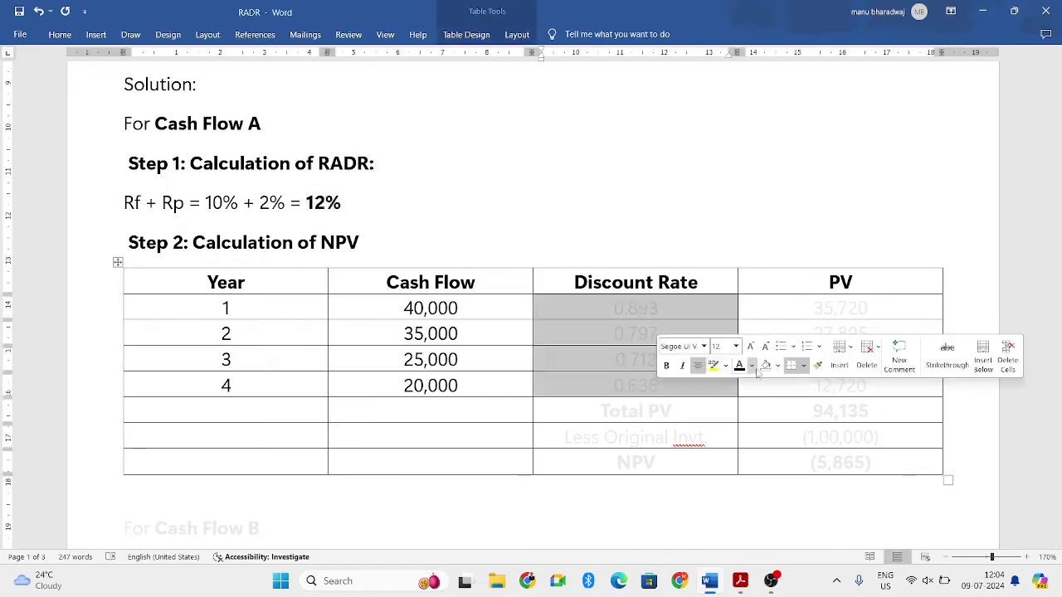
click(606, 314)
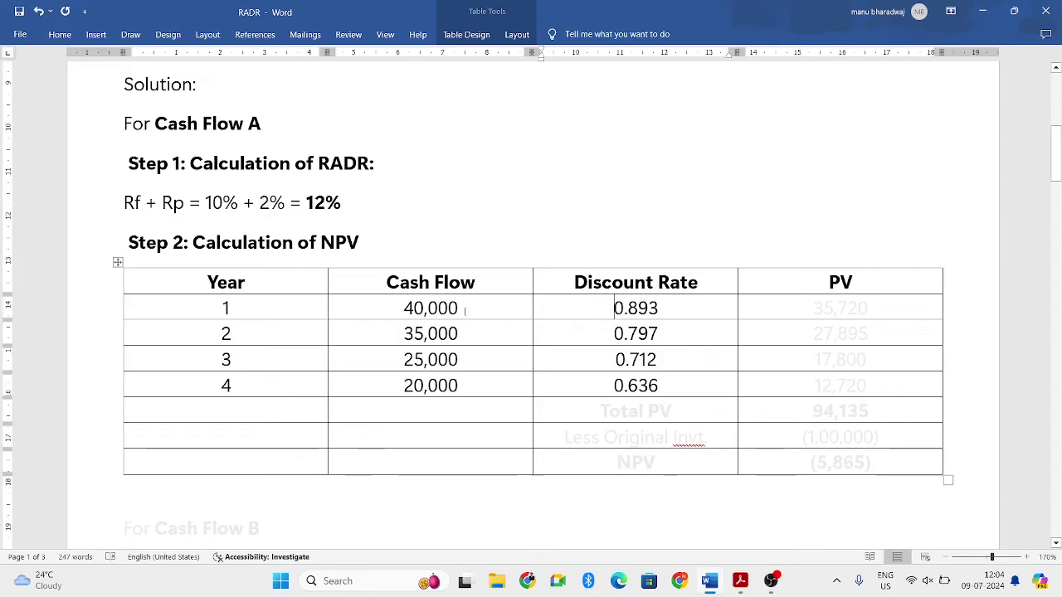
drag(405, 307, 606, 308)
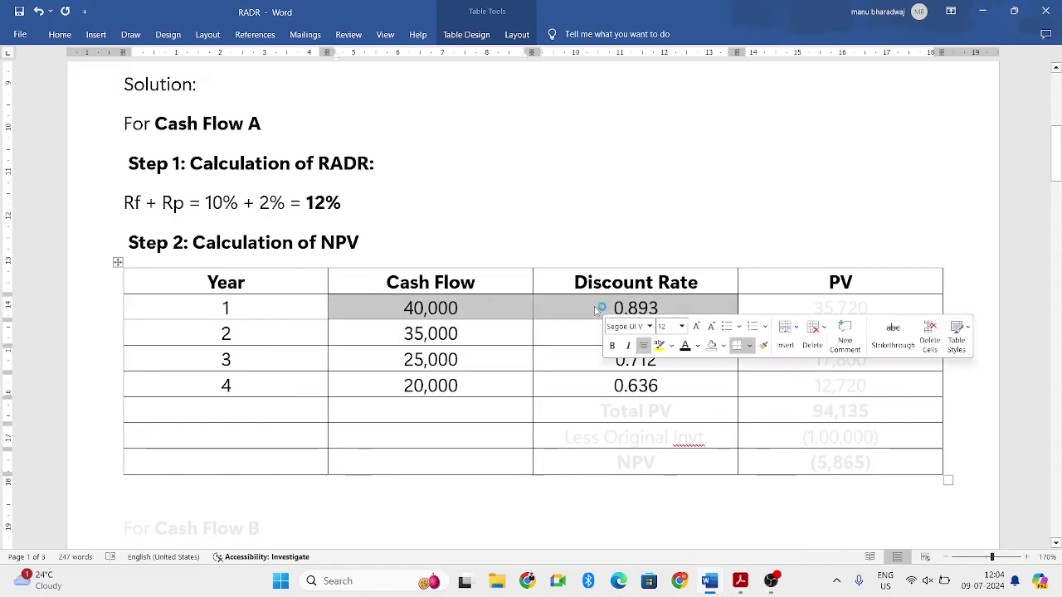
click(610, 308)
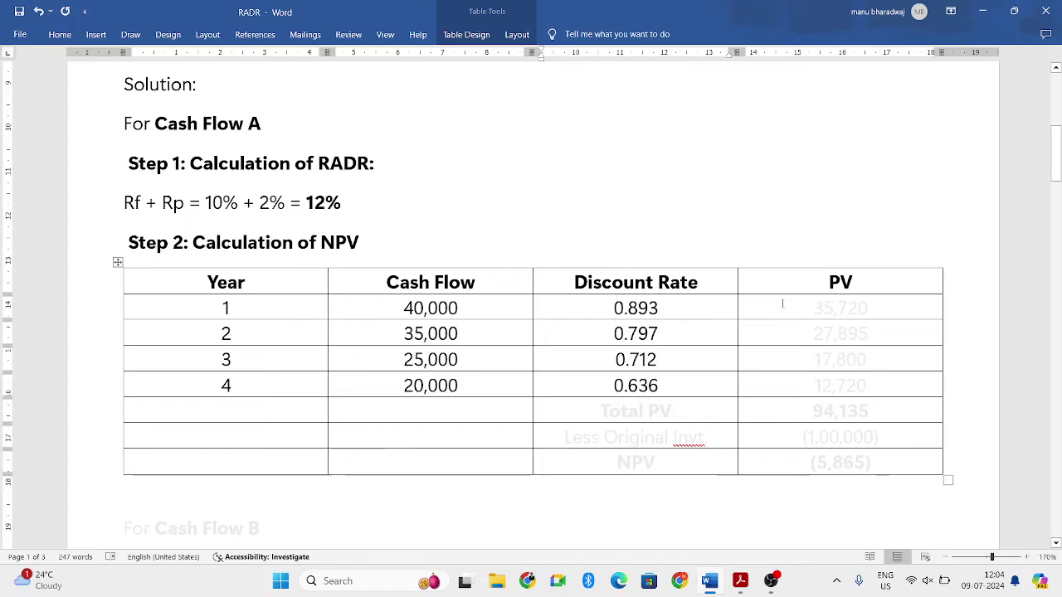
- Reveal the PVs 35,720, 27,895, 17,800, 12,720 and Total PV 94,135 in black
drag(782, 304, 869, 333)
click(815, 304)
click(790, 339)
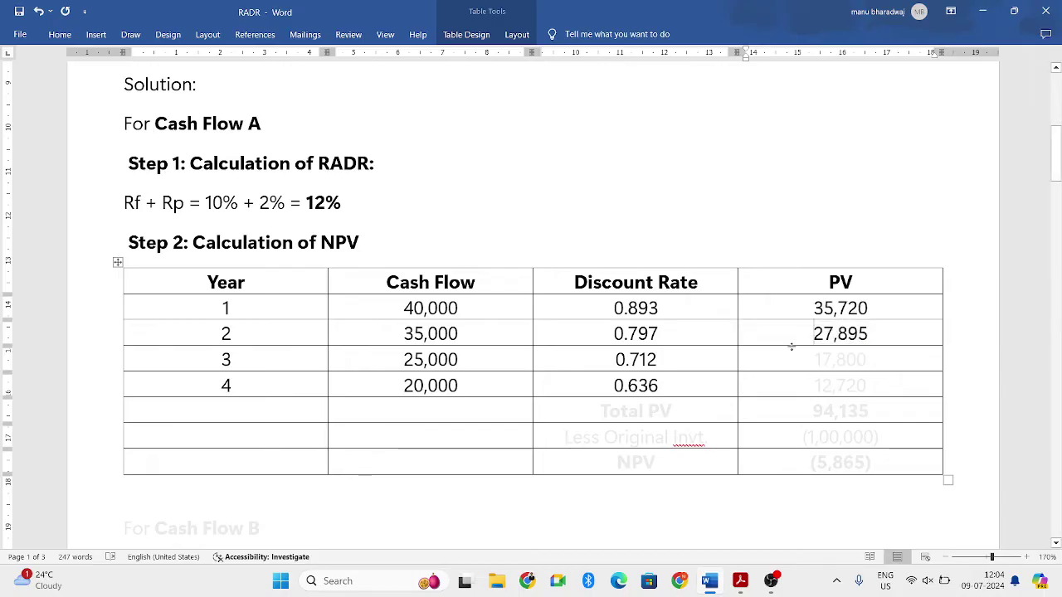
drag(796, 359, 909, 352)
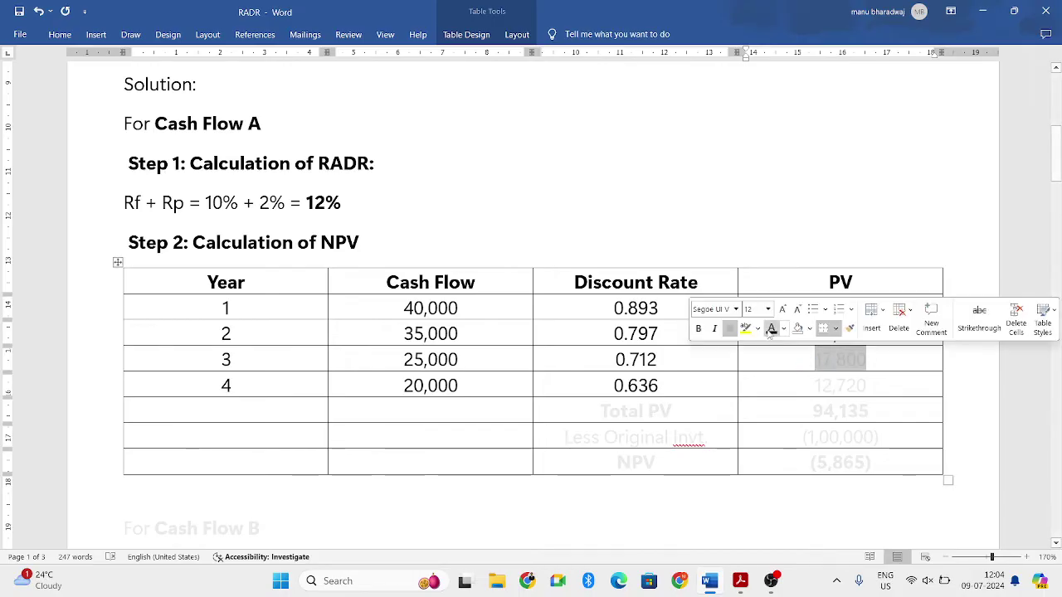
click(789, 362)
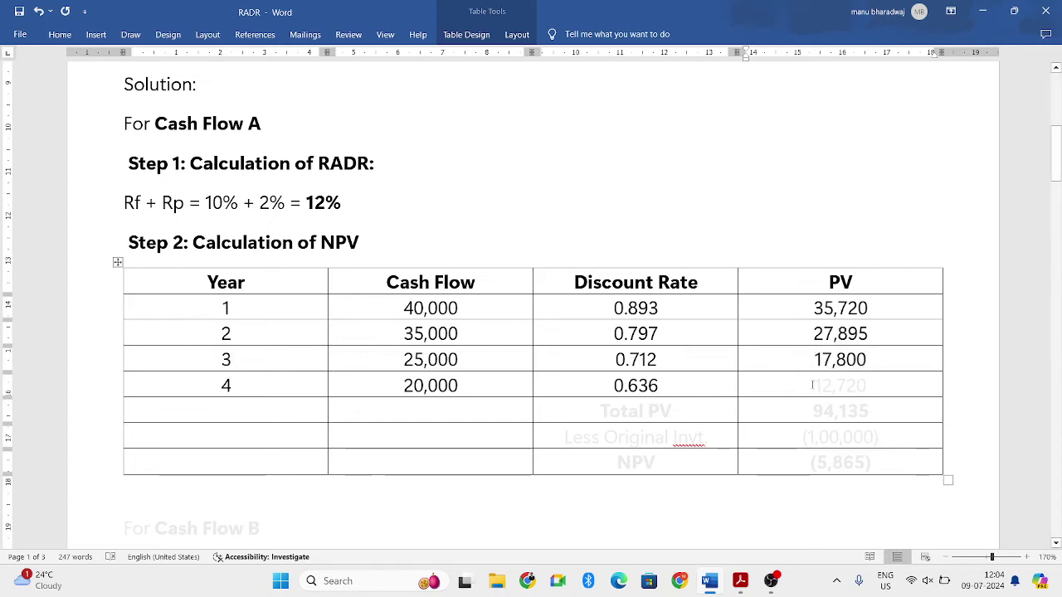
drag(812, 384, 865, 385)
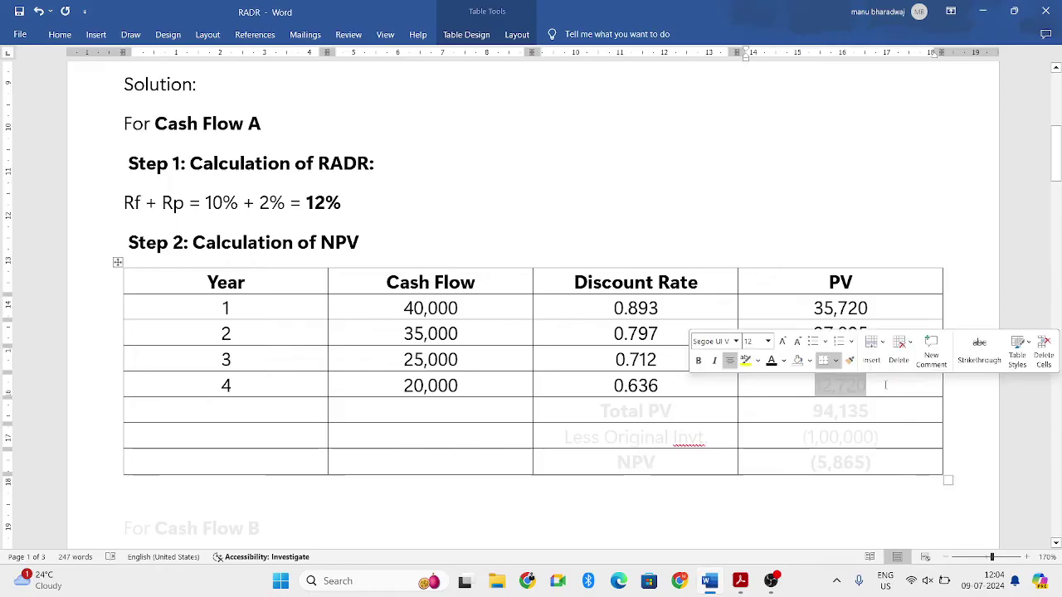
click(797, 389)
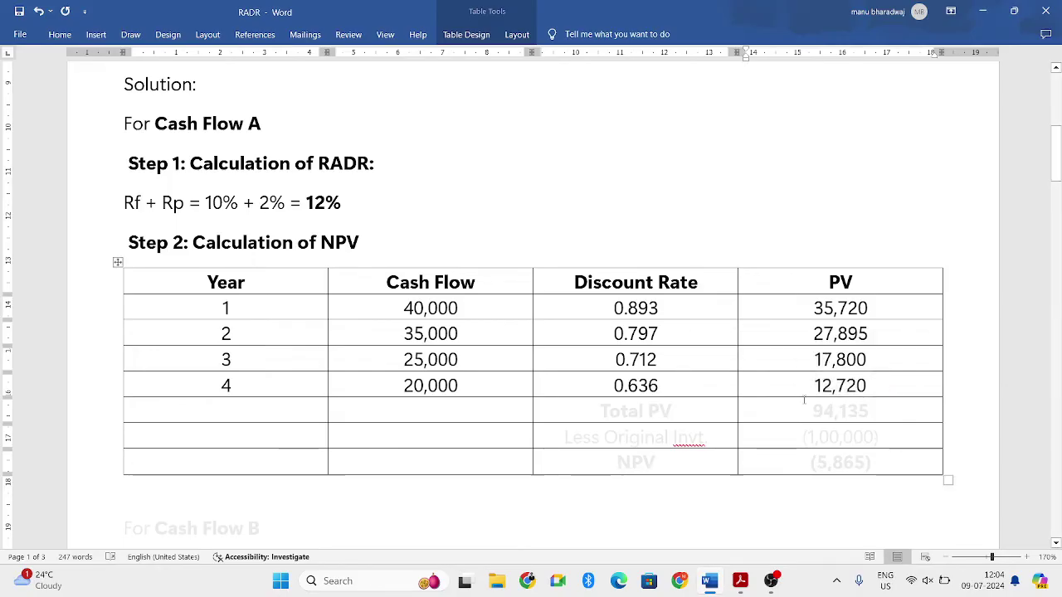
drag(631, 411, 878, 399)
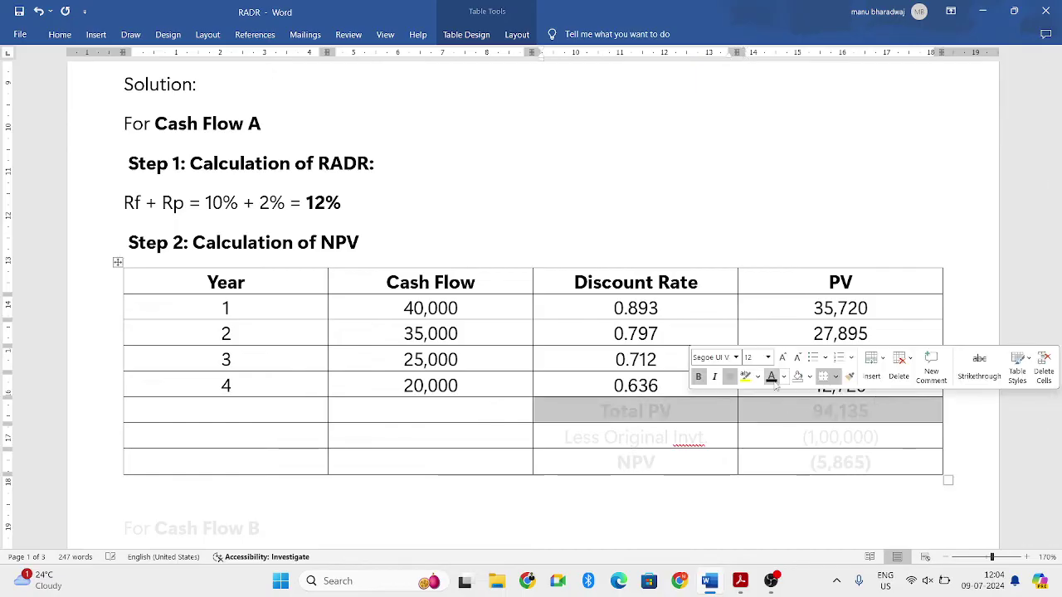
click(771, 408)
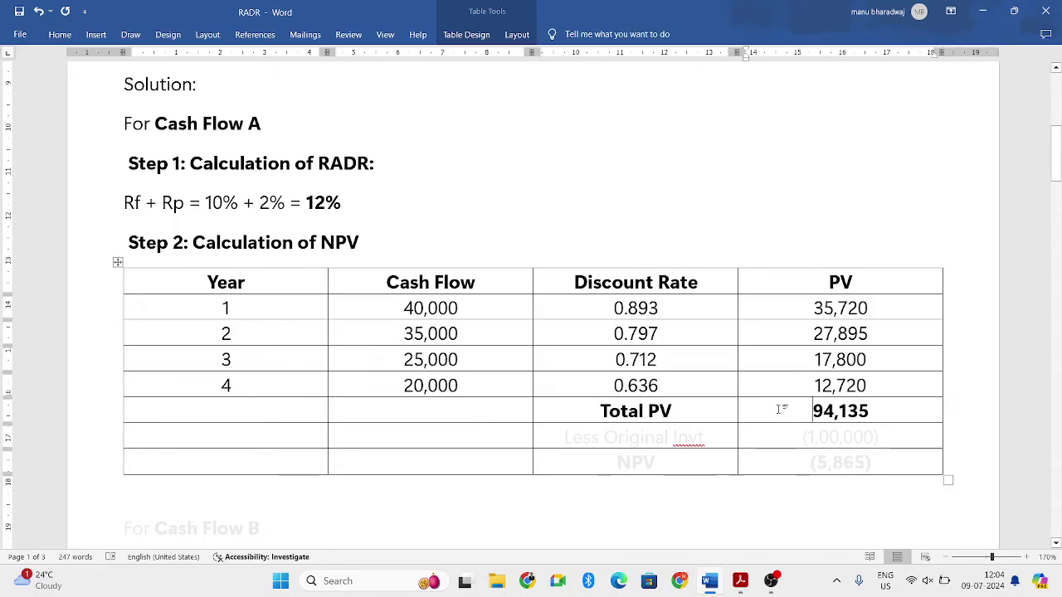
- Reveal the original investment row and the NPV (5,865) row in black
scroll(781, 408, down, 1)
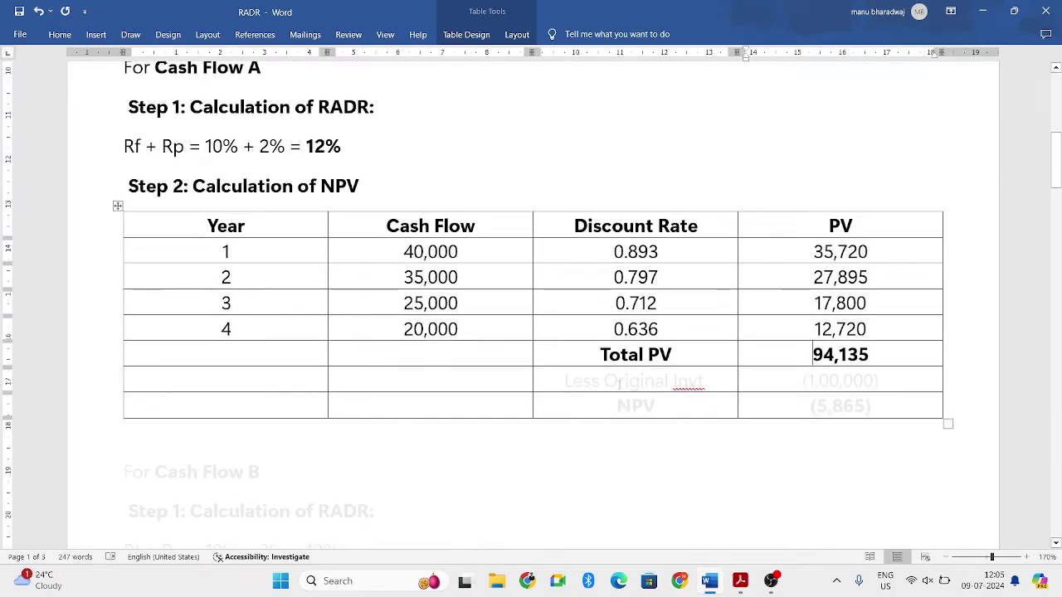
drag(611, 381, 829, 381)
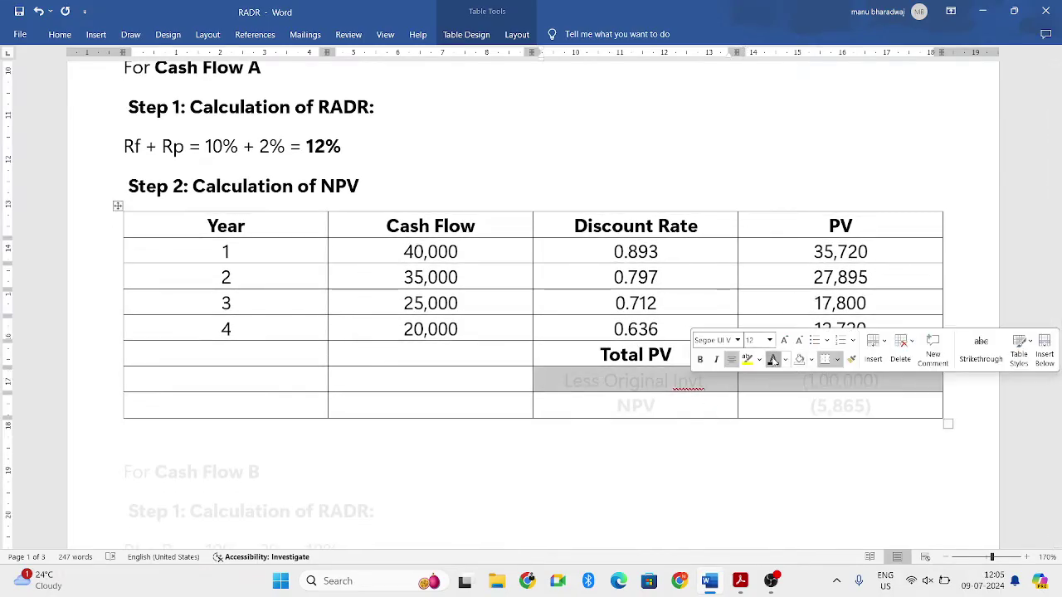
click(778, 359)
click(687, 332)
scroll(683, 325, up, 5)
scroll(683, 323, up, 3)
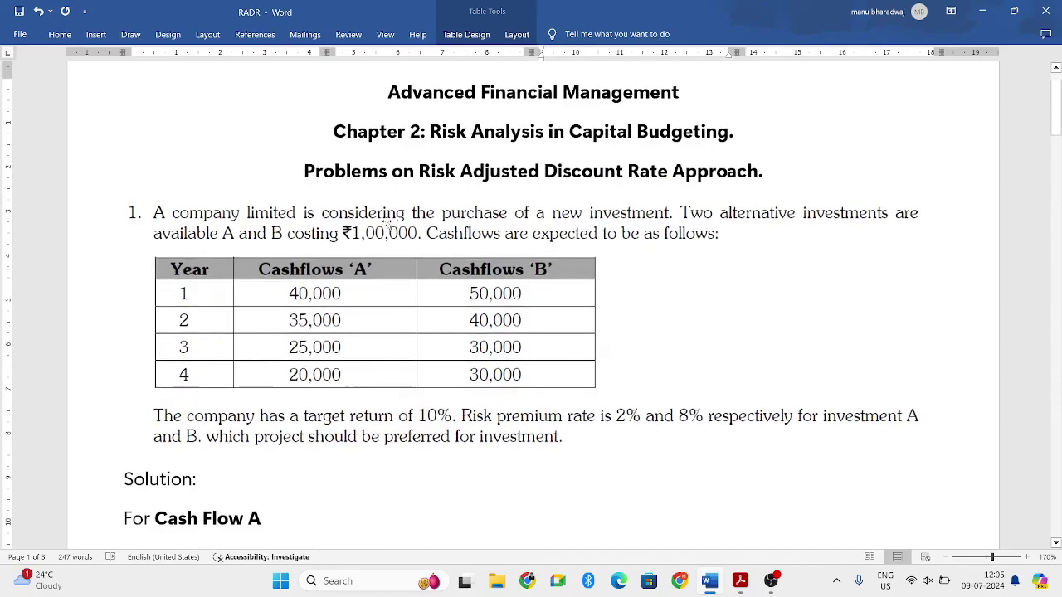
scroll(490, 256, down, 8)
drag(674, 402, 796, 407)
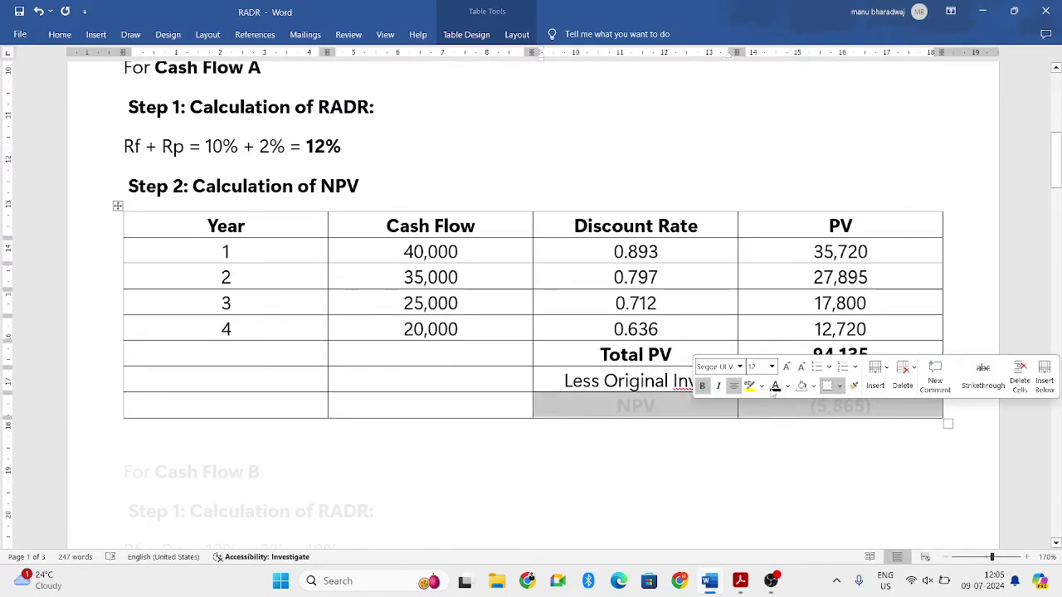
click(774, 386)
click(783, 404)
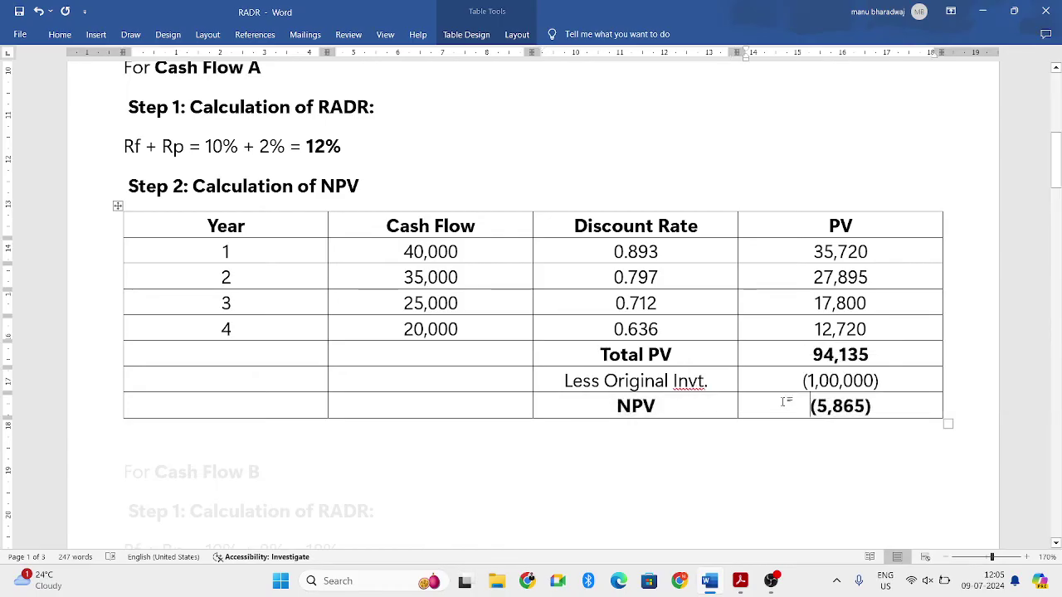
scroll(788, 396, down, 2)
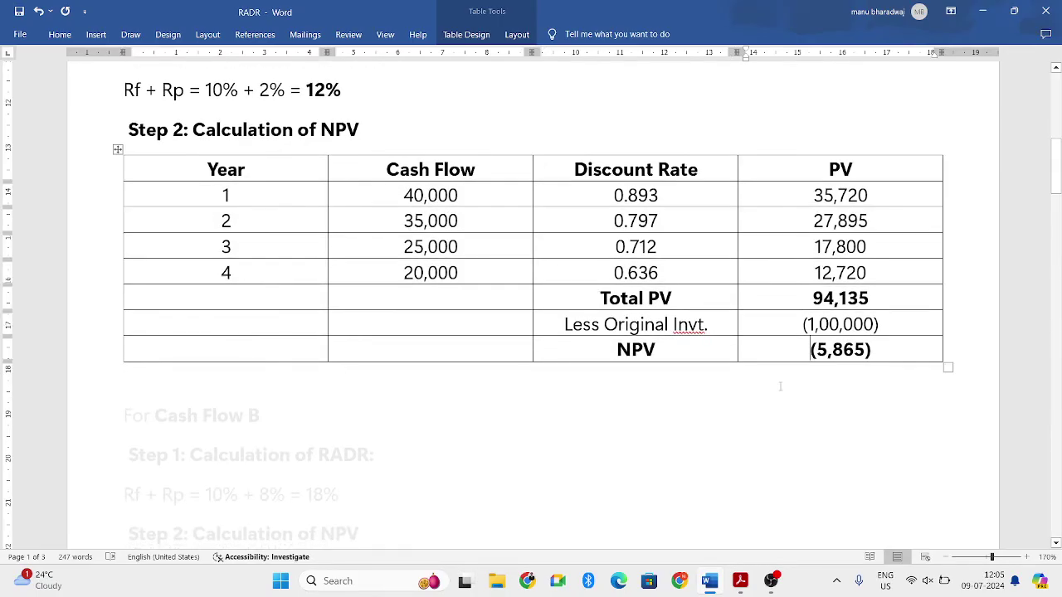
scroll(780, 386, up, 5)
scroll(686, 368, down, 7)
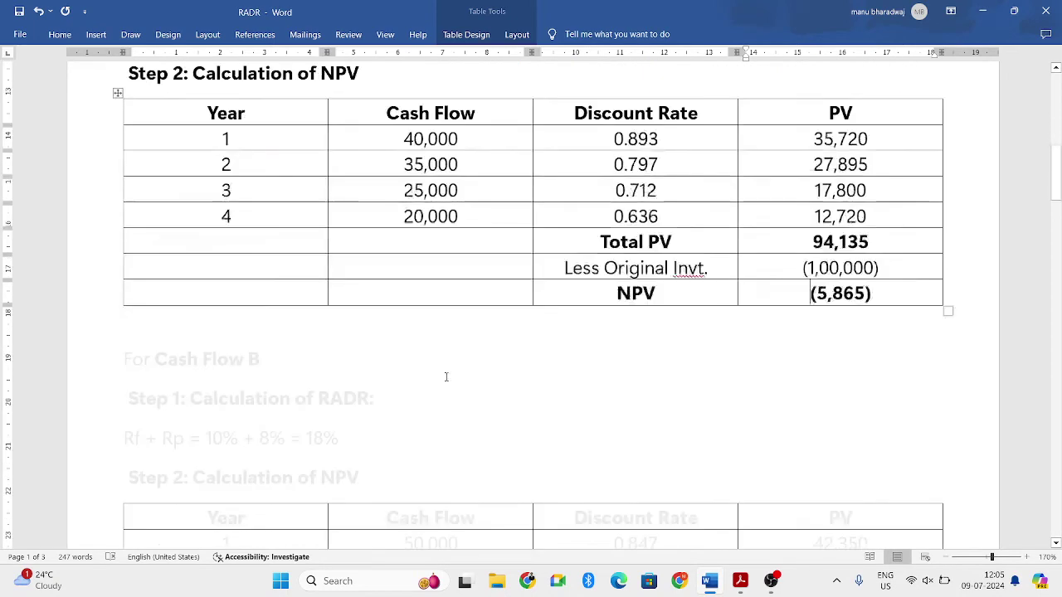
- Reveal the Cash Flow B heading and its RADR calculation lines in black
drag(125, 274, 448, 415)
click(261, 383)
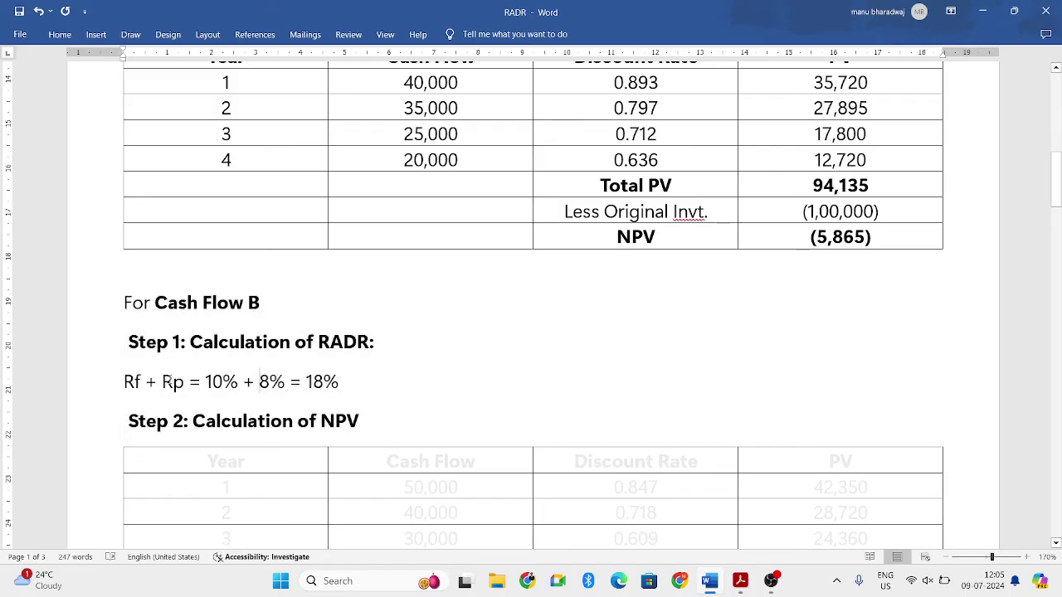
drag(205, 382, 280, 381)
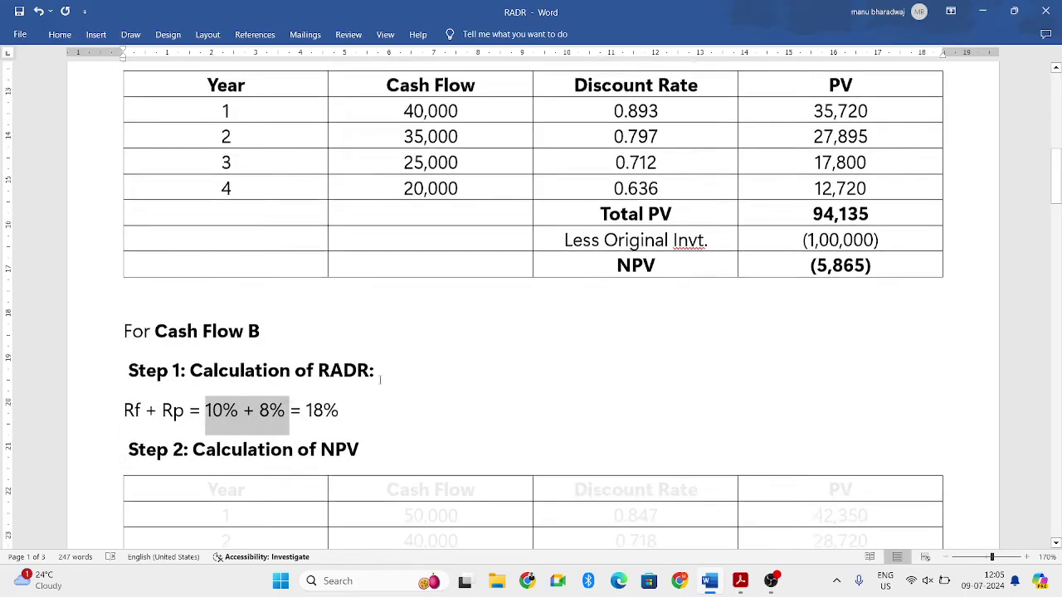
scroll(438, 301, up, 5)
scroll(651, 445, down, 5)
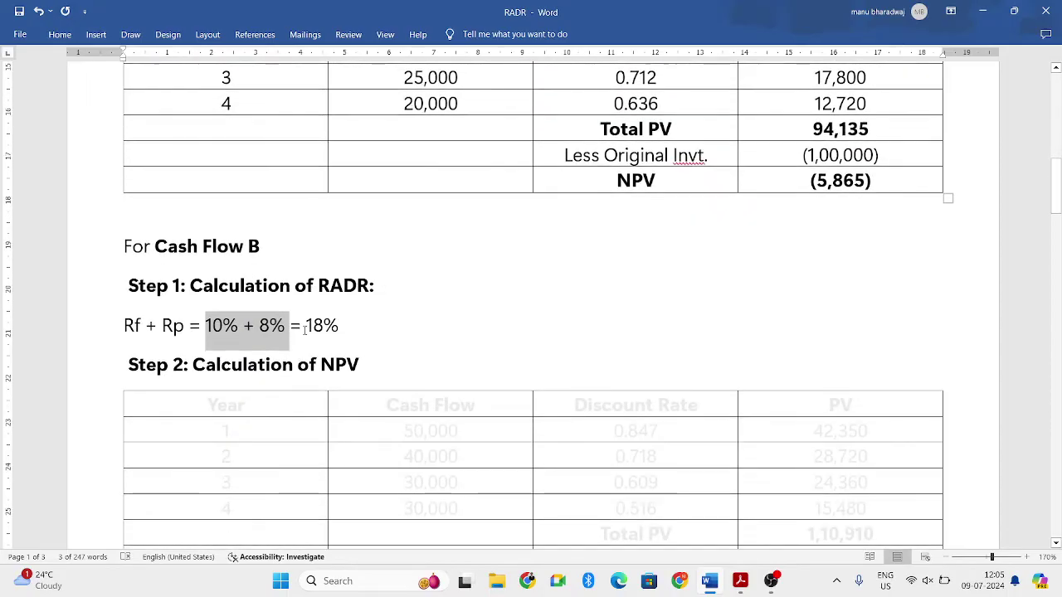
- Bold Cash Flow B's '= 18%' RADR result and scroll down to its NPV table
drag(290, 325, 340, 326)
click(378, 305)
click(362, 344)
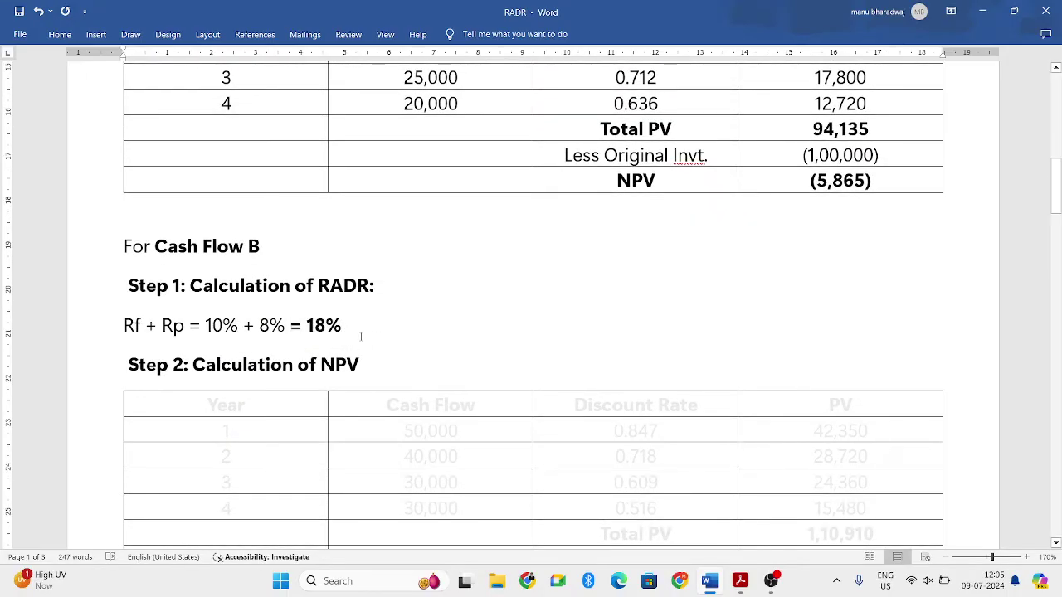
scroll(360, 336, down, 1)
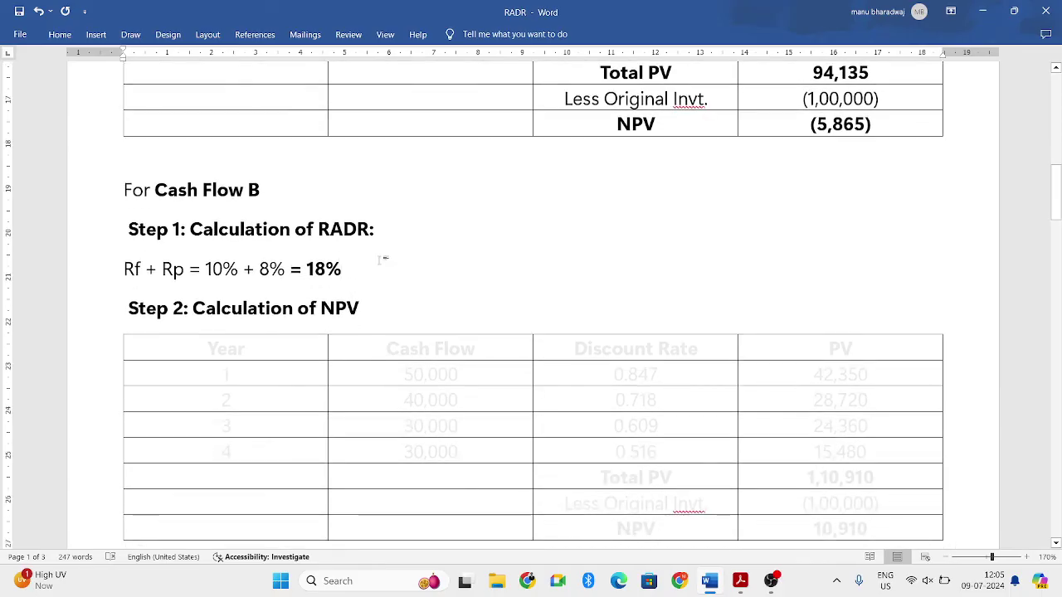
scroll(390, 264, down, 1)
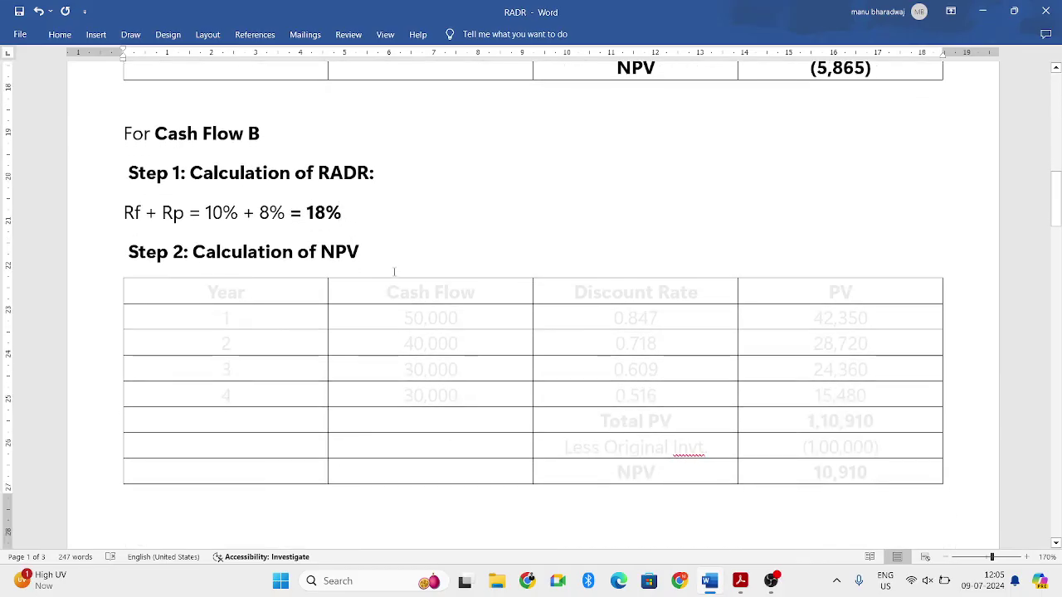
- Turn Cash Flow B's header row, year numbers 1–4 and cash flow values black
drag(137, 292, 838, 292)
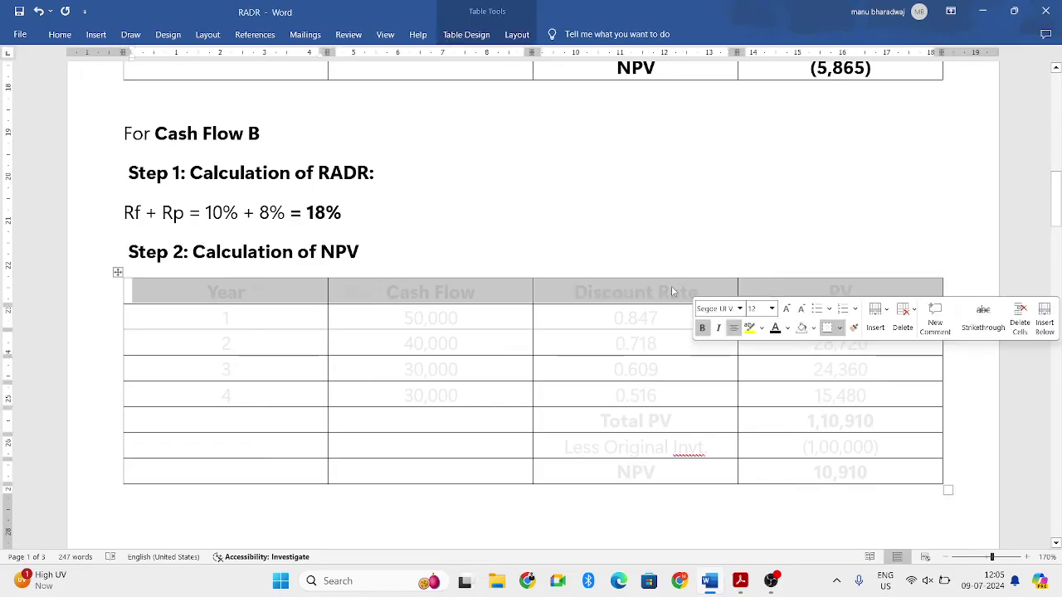
drag(224, 318, 240, 397)
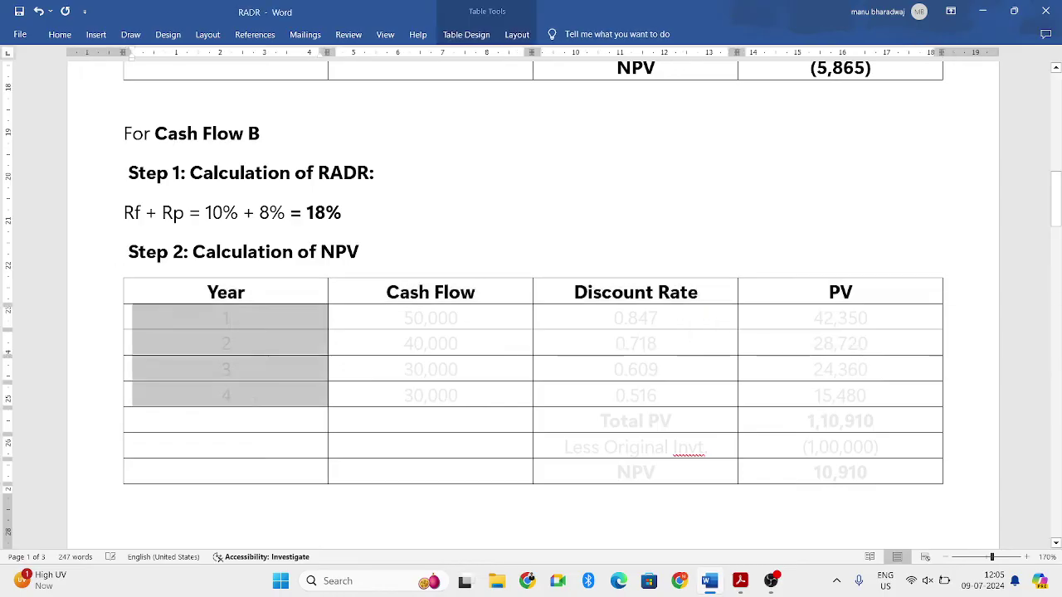
click(478, 254)
scroll(479, 253, up, 10)
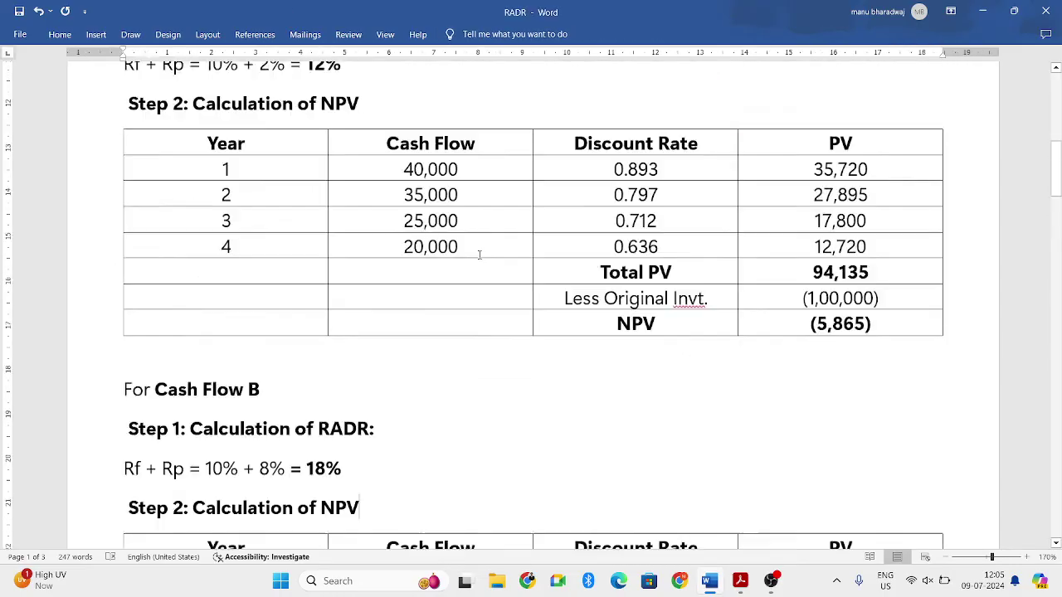
scroll(478, 255, up, 1)
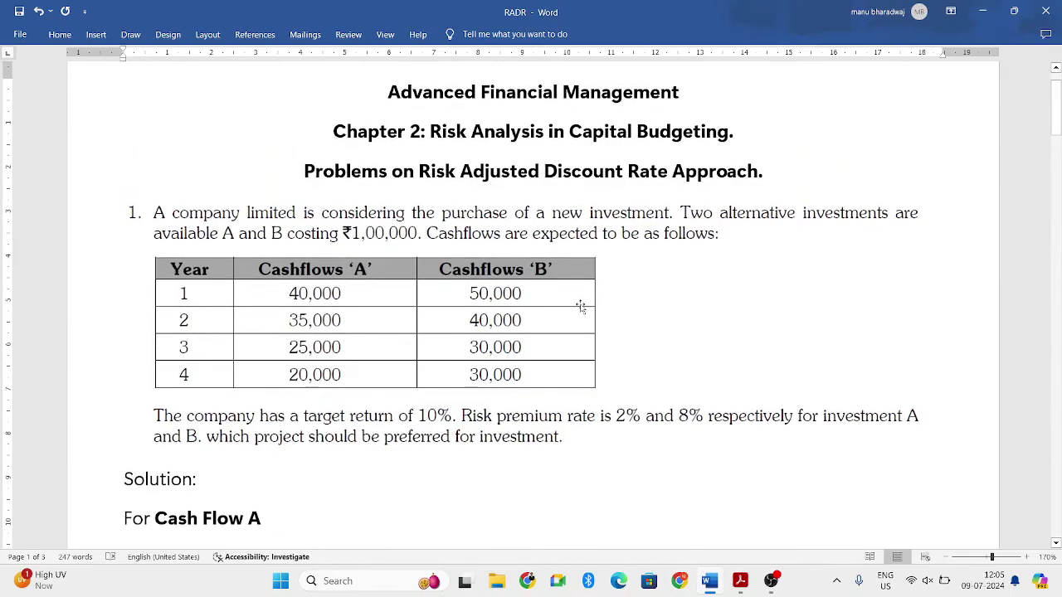
scroll(538, 320, down, 12)
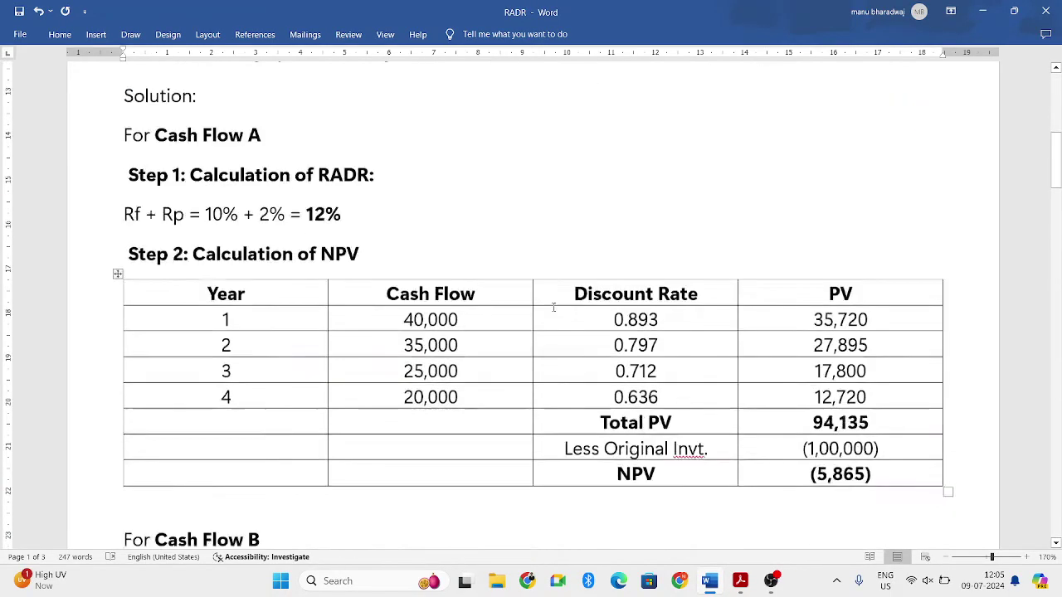
drag(465, 264, 498, 338)
click(515, 307)
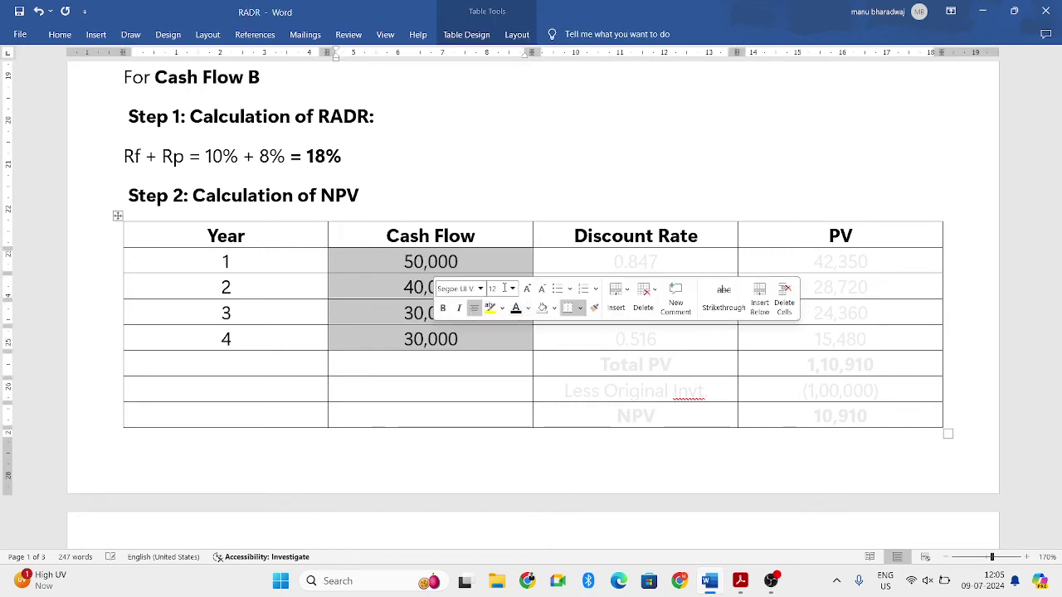
click(501, 265)
- Turn Cash Flow B's discount rates and year 1–4 PV values black
drag(538, 266, 614, 340)
click(688, 307)
click(702, 236)
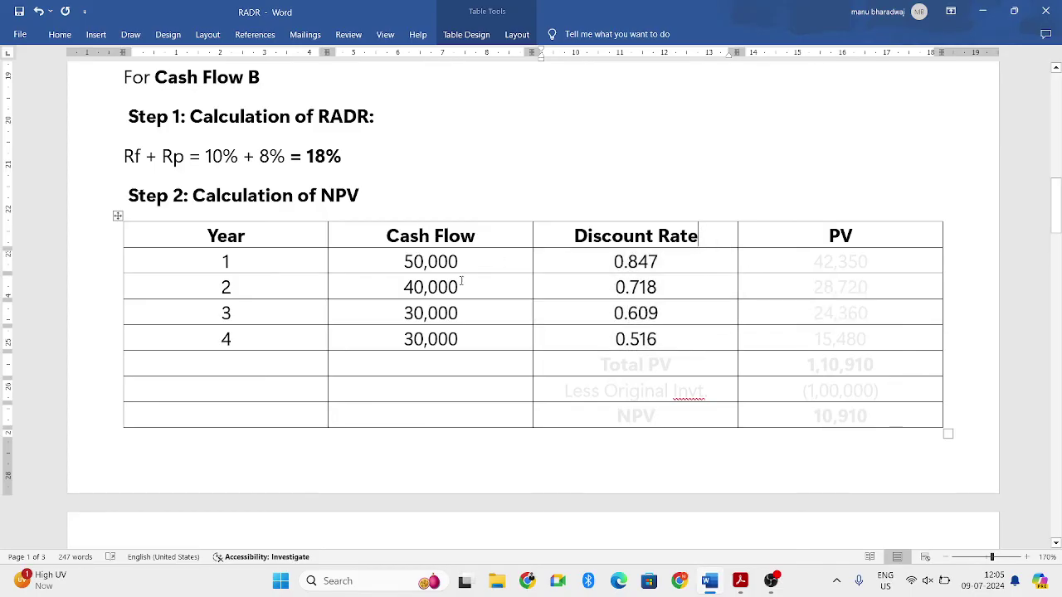
drag(741, 331, 829, 261)
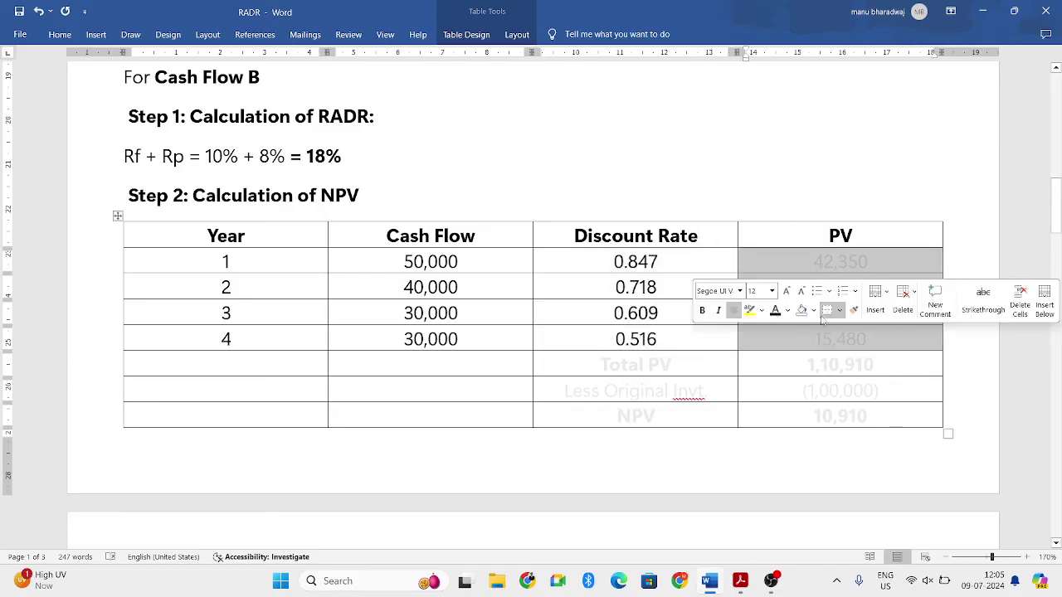
click(786, 309)
click(798, 336)
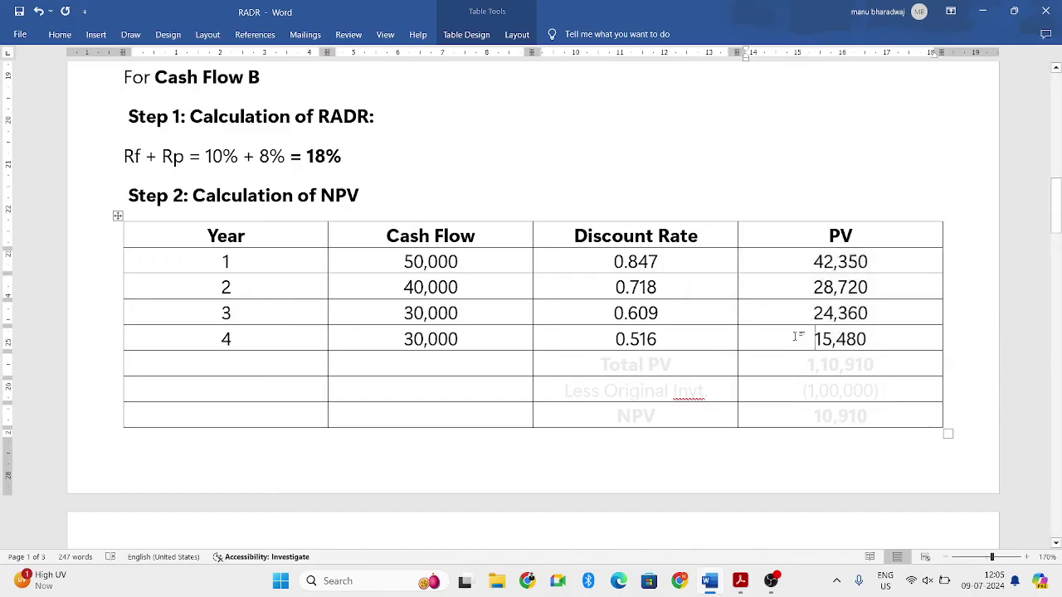
- Reveal Total PV 1,10,910, Less Original Invt. and NPV 10,910 rows; select Cash Flow A's NPV row
drag(539, 365, 800, 365)
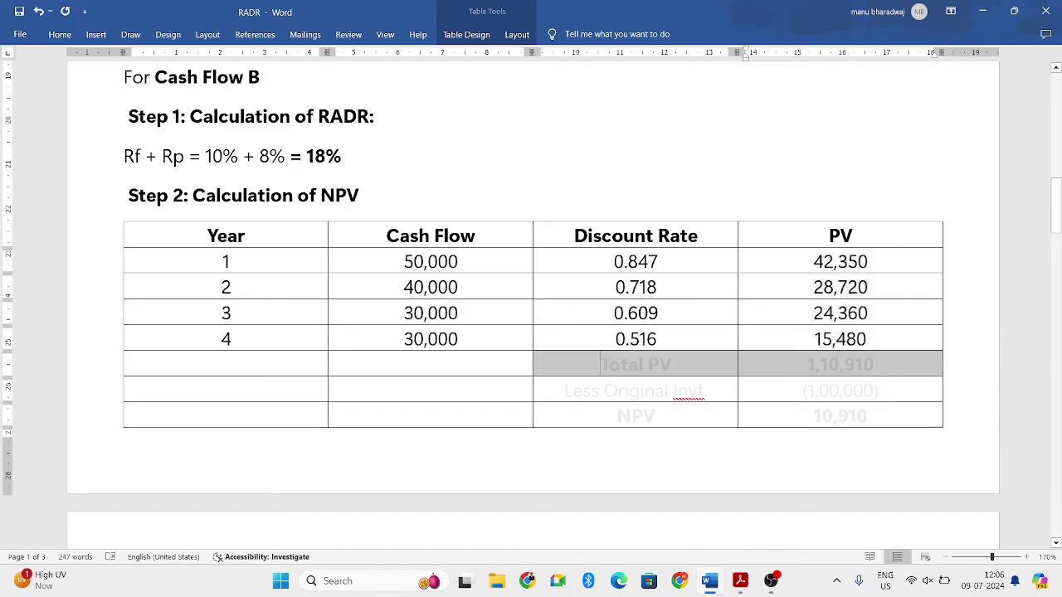
click(777, 333)
click(793, 373)
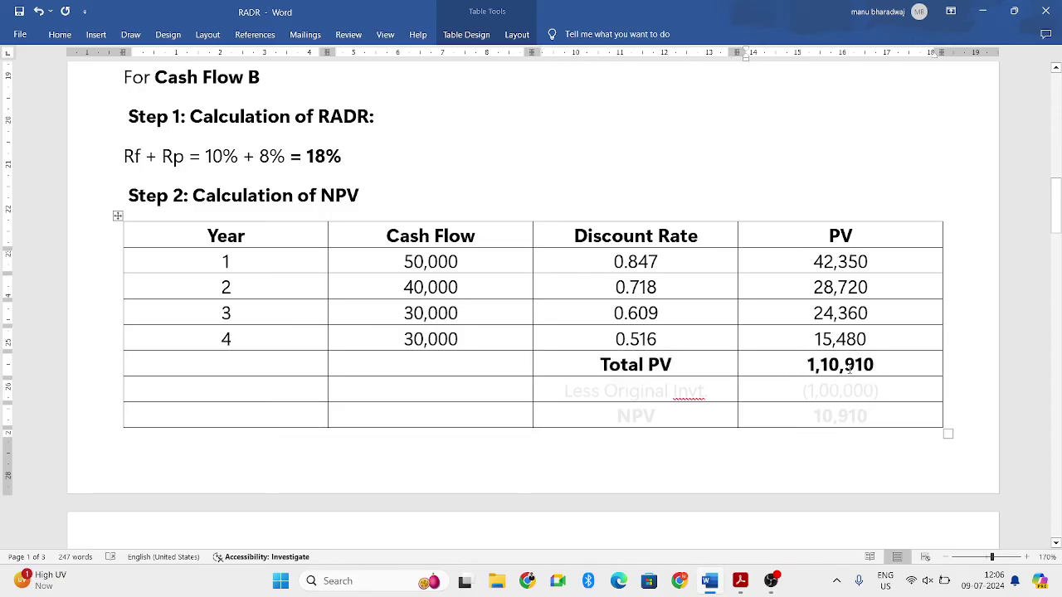
drag(664, 388, 800, 390)
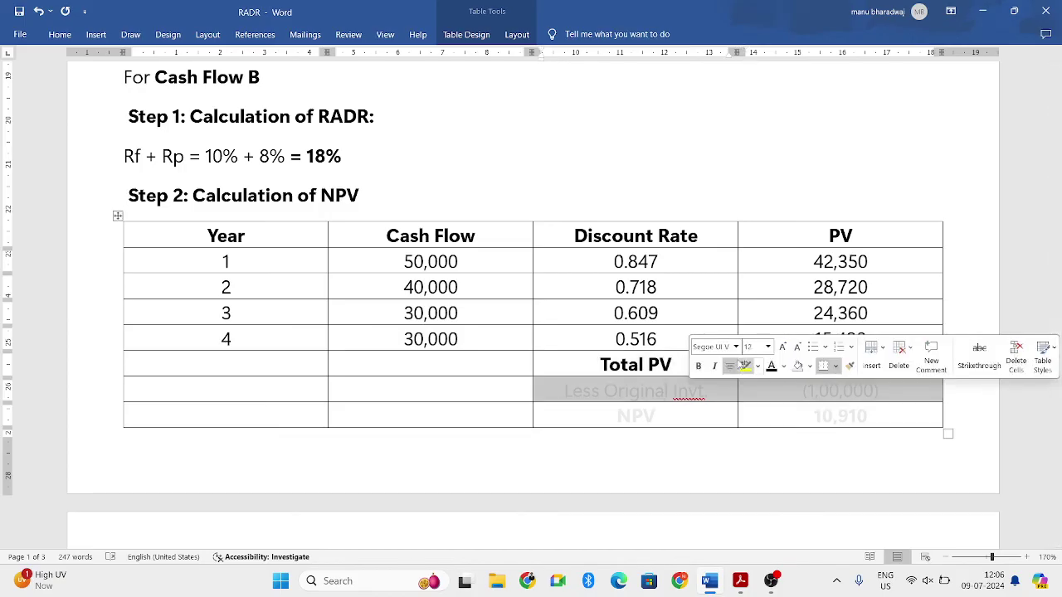
click(771, 366)
click(753, 386)
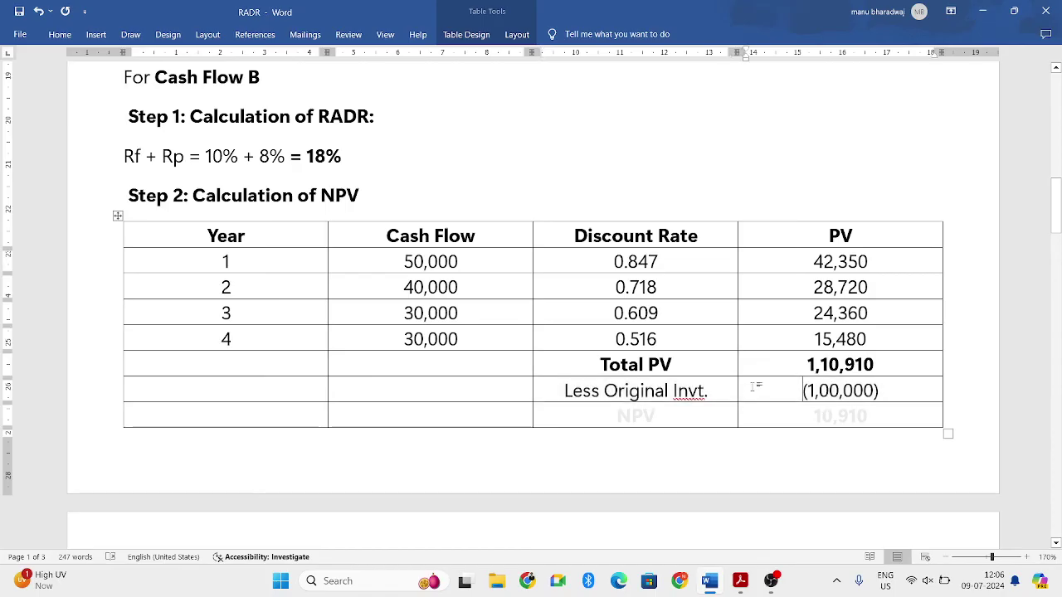
drag(597, 416, 800, 415)
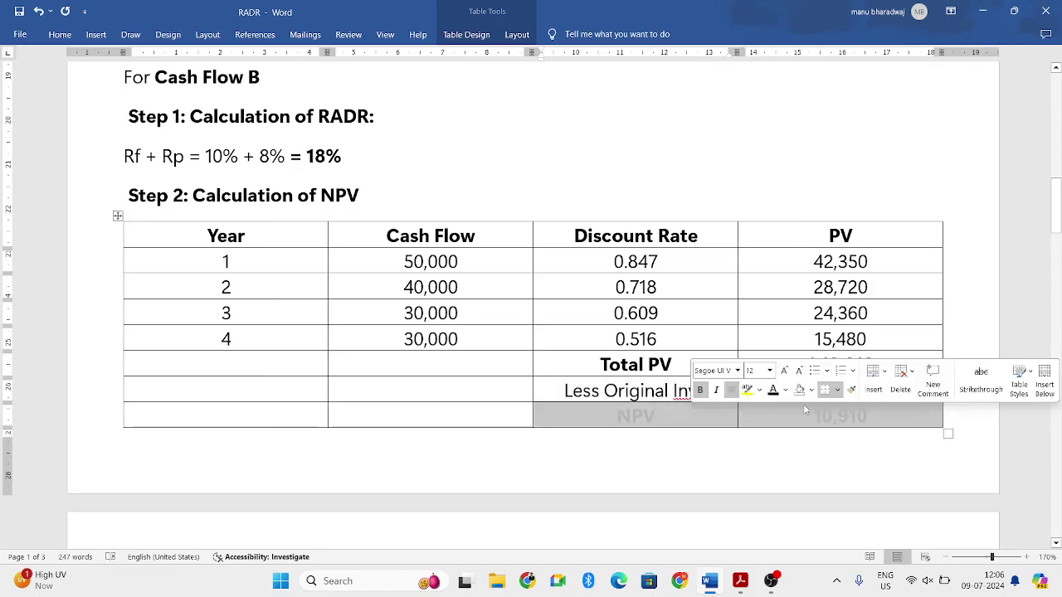
click(777, 390)
click(779, 415)
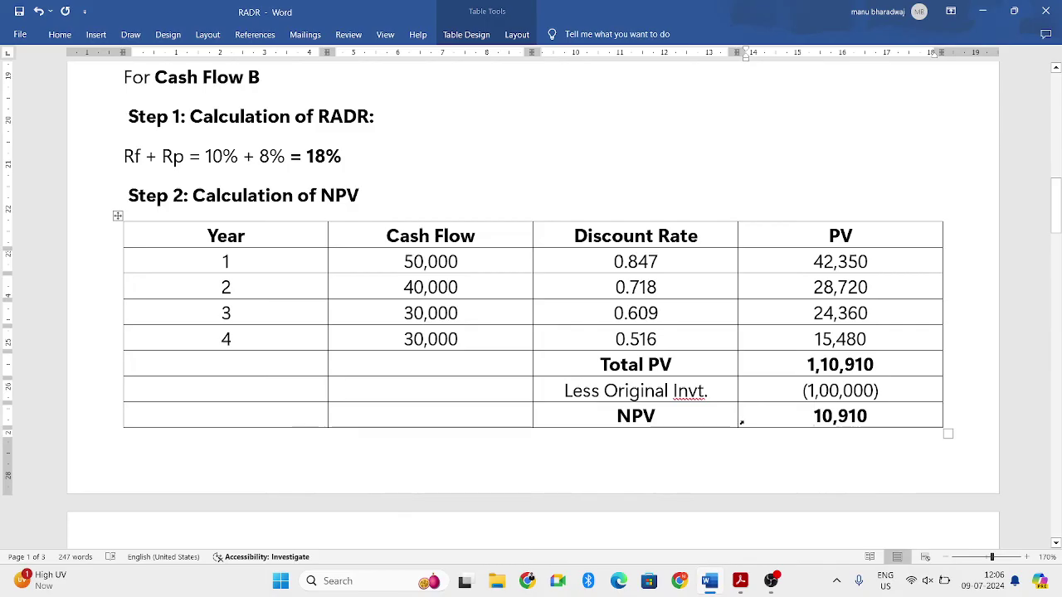
scroll(740, 422, up, 5)
drag(596, 239, 771, 240)
- Highlight NPV (5,865) and NPV 10,910 rows in yellow
click(748, 215)
click(753, 287)
scroll(753, 287, down, 6)
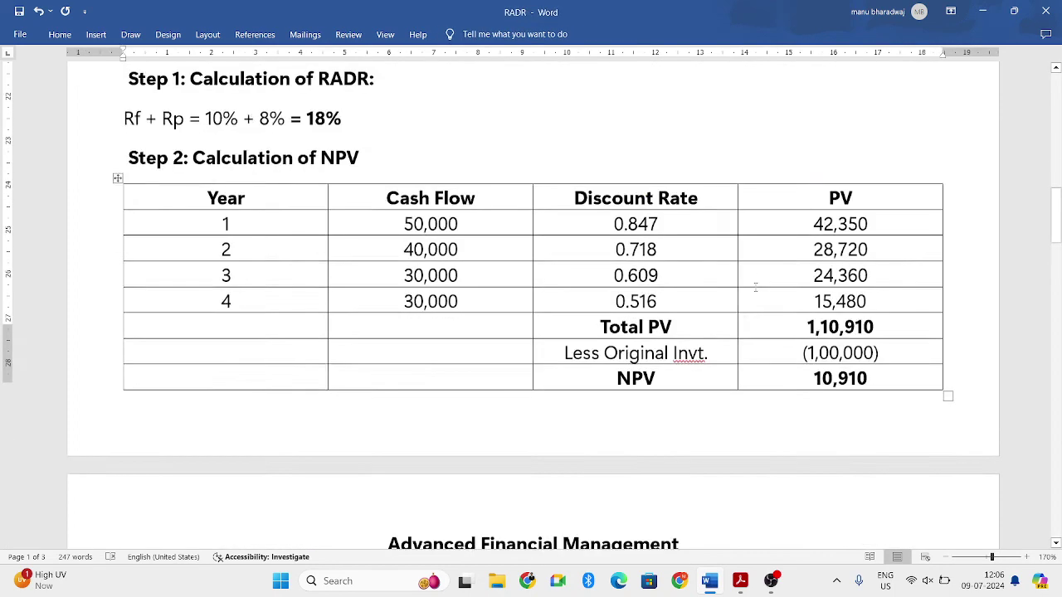
drag(597, 357, 771, 357)
scroll(734, 380, up, 1)
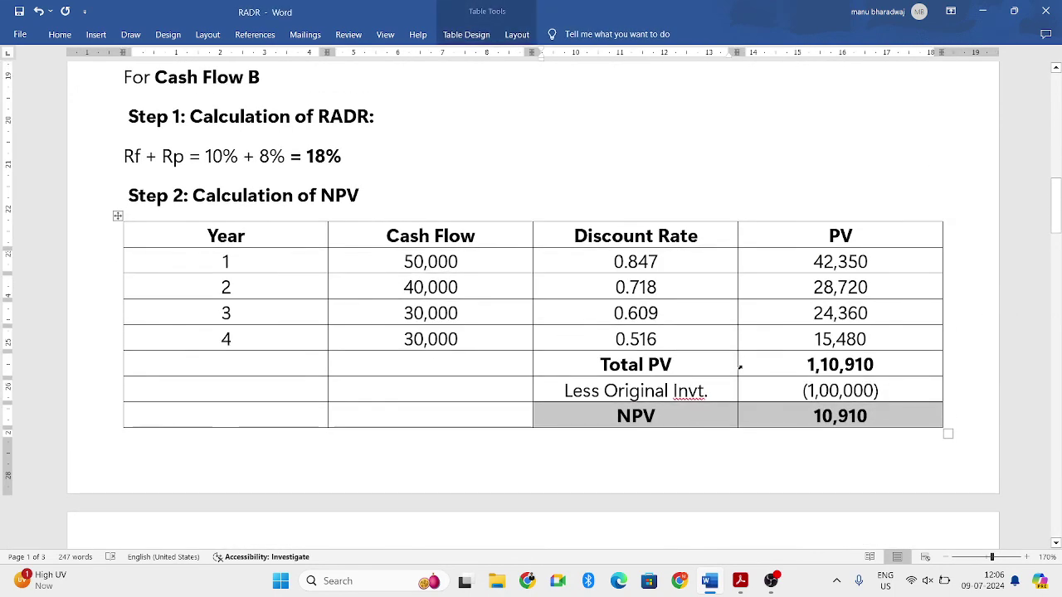
right_click(717, 429)
click(772, 466)
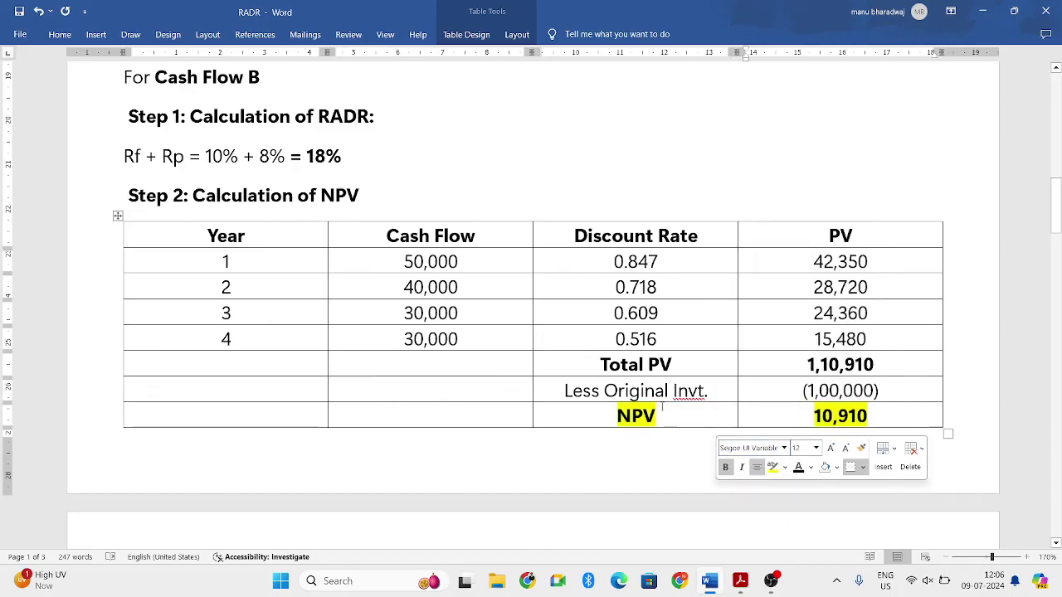
- Append '(PREFFERED)' to the For Cash Flow B heading
scroll(415, 240, up, 2)
click(264, 190)
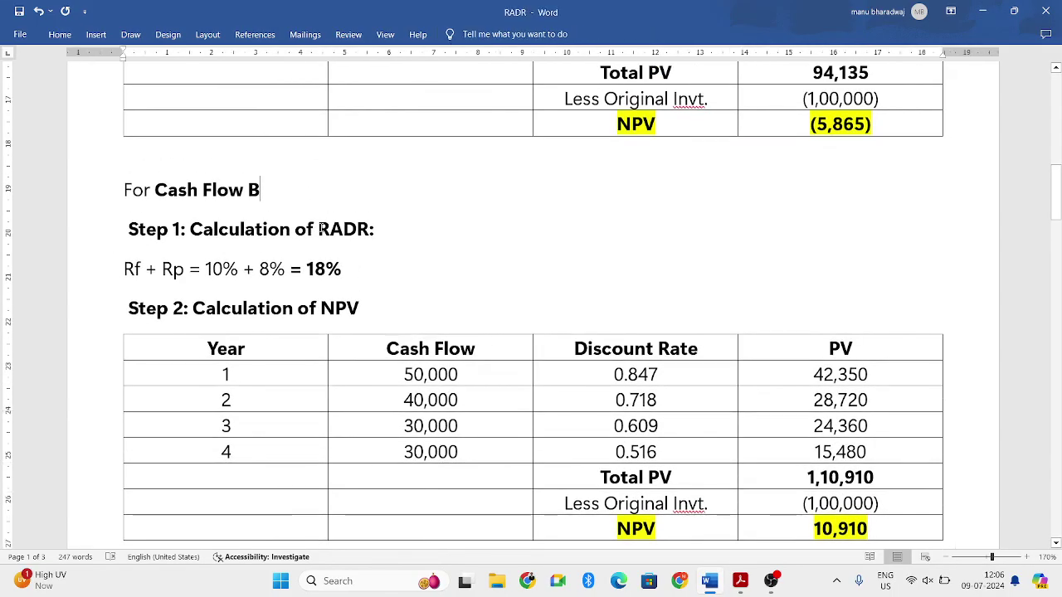
text((PREFFERED)
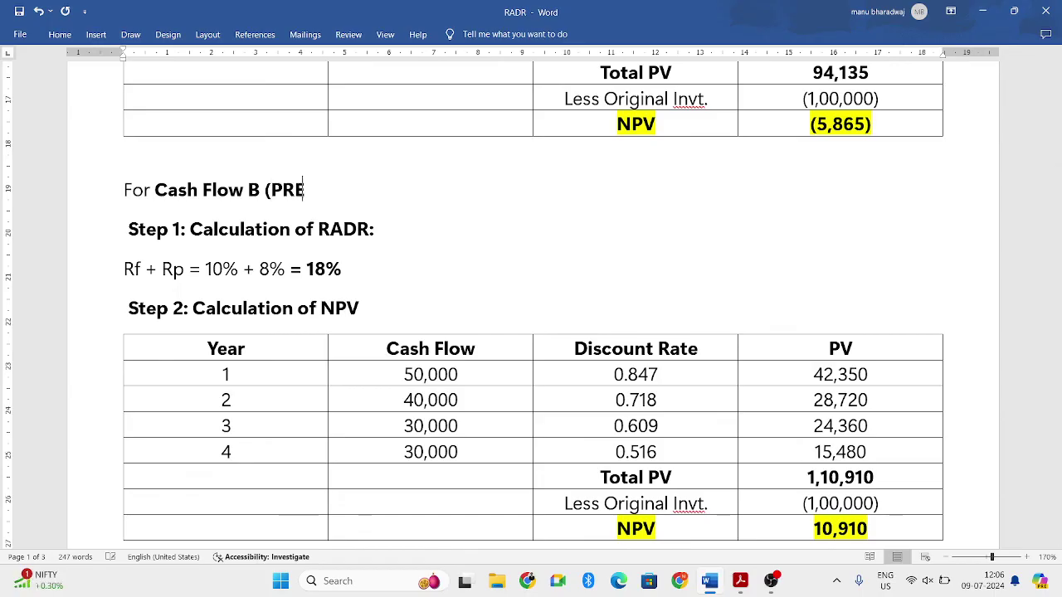